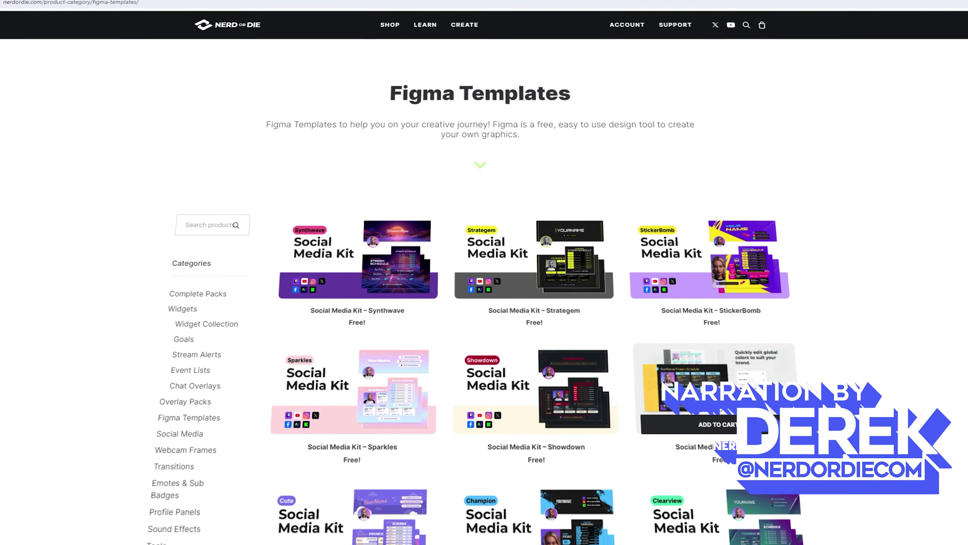
Browse the Figma Templates grid and open the StickerBomb Social Media Kit product page
scroll(496, 467, "down", 7)
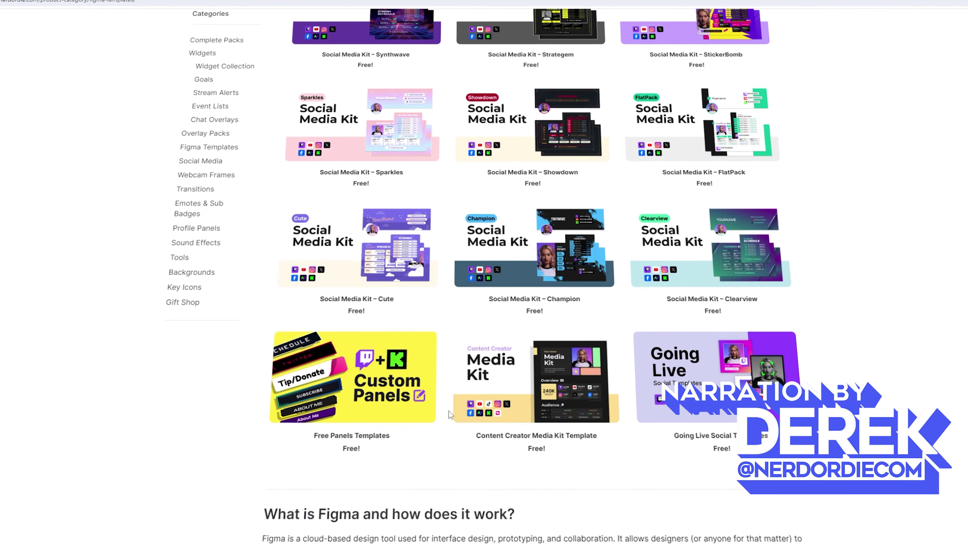
scroll(449, 411, "up", 10)
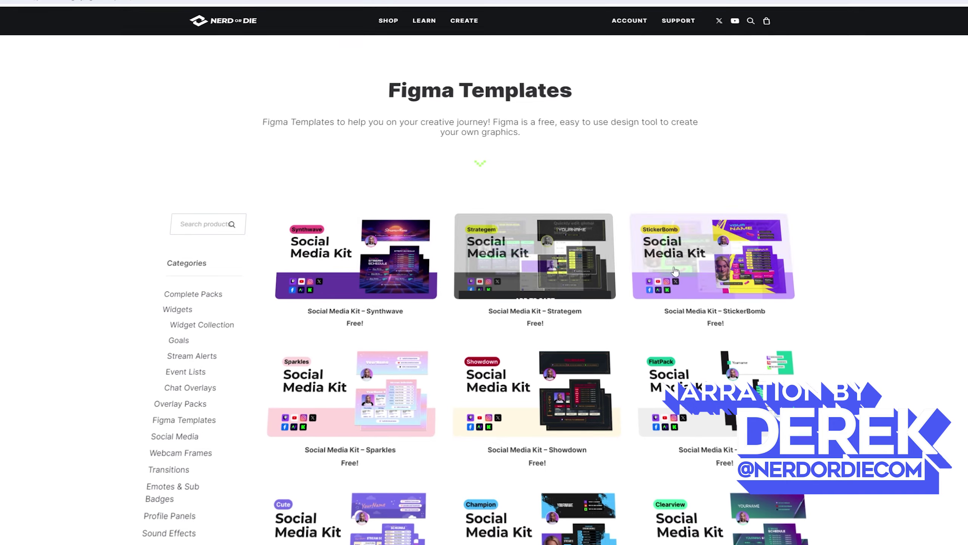
left_click(674, 269)
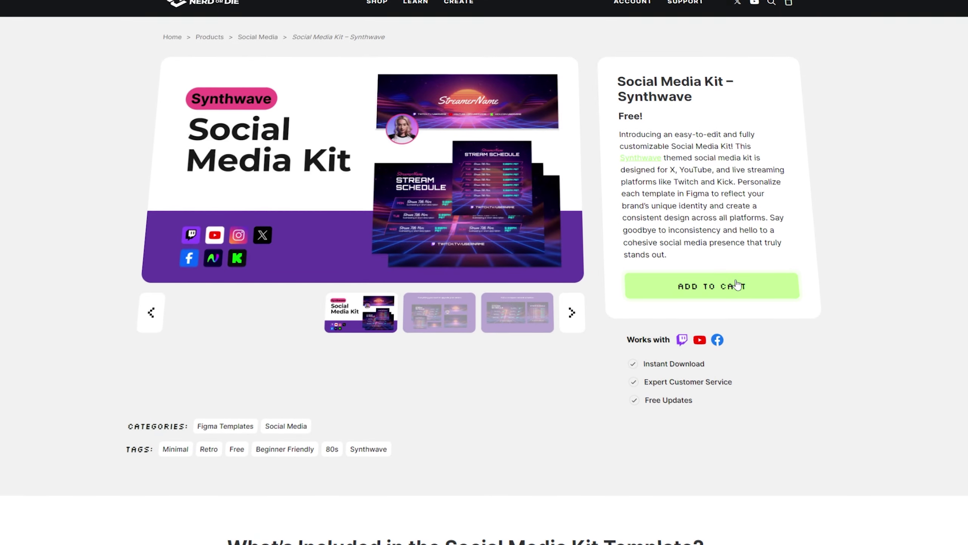
Add the free StickerBomb kit to the cart and finish Figma's onboarding tips
left_click(737, 285)
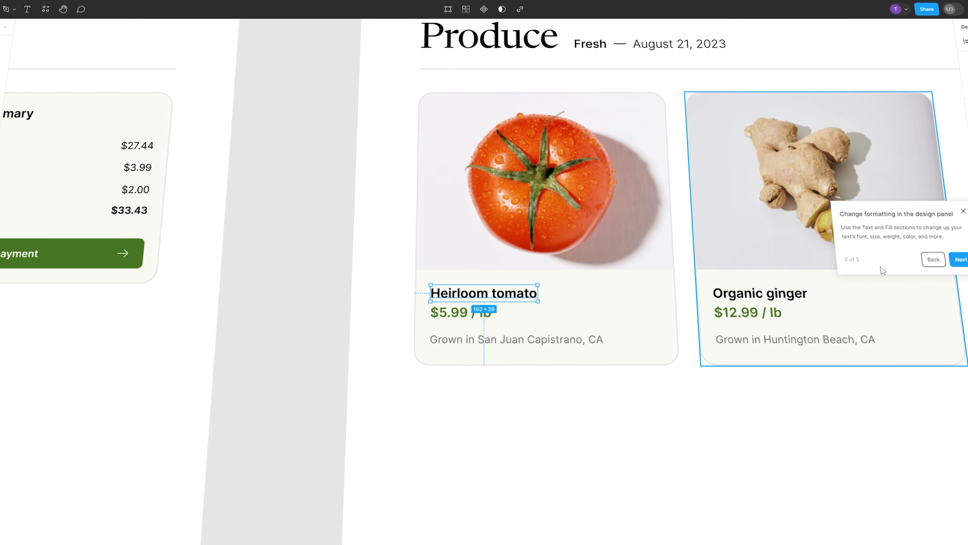
left_click(962, 262)
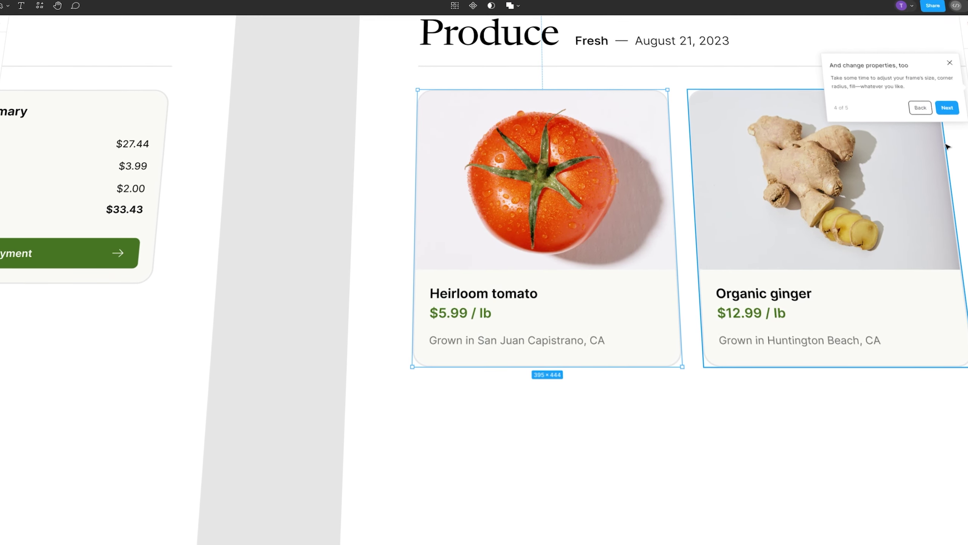
left_click(945, 105)
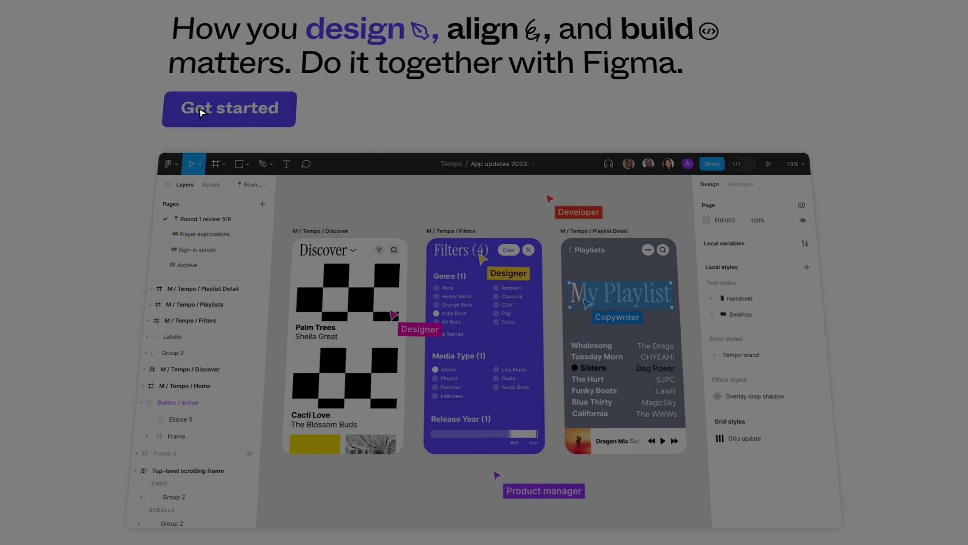
left_click(199, 111)
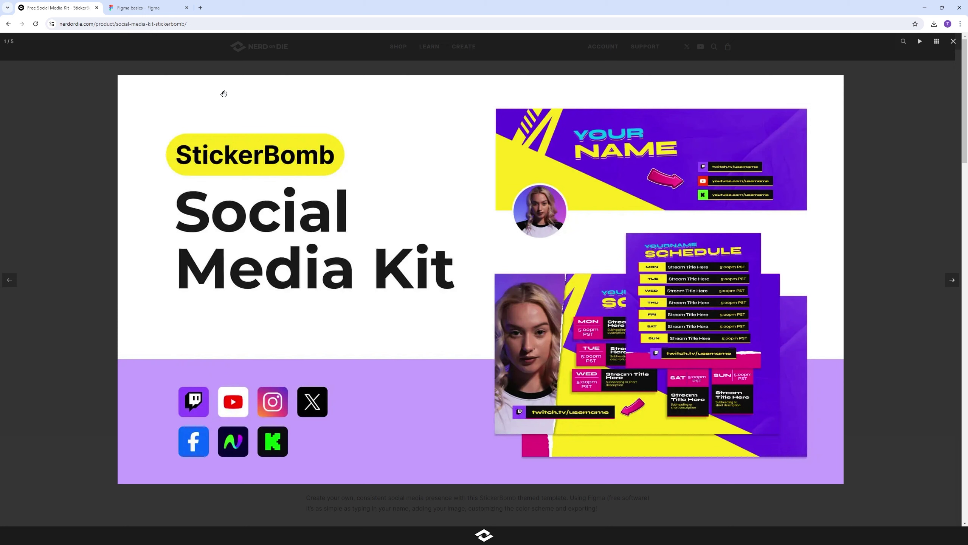
Return to the Figma Templates category and reopen the Social Media Kit – StickerBomb page
left_click(8, 24)
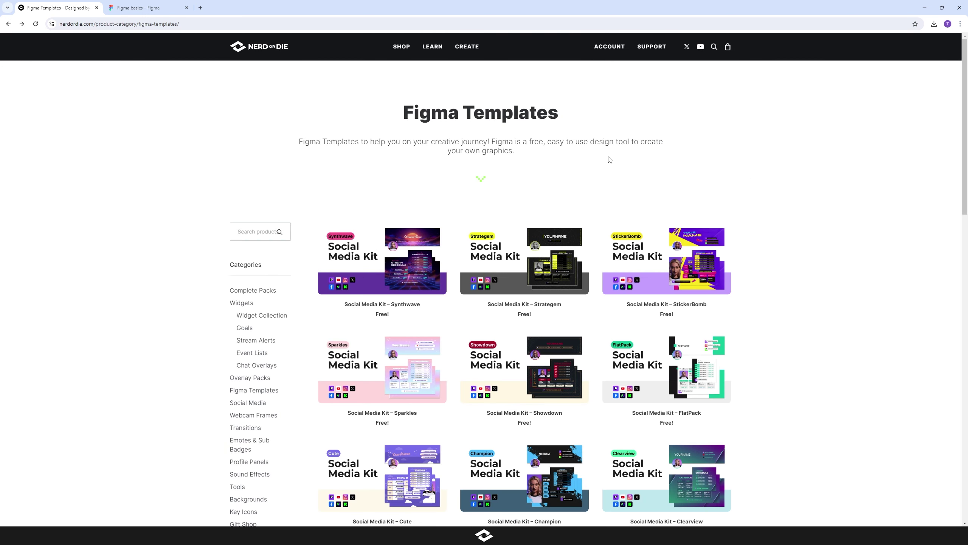
scroll(641, 158, "down", 5)
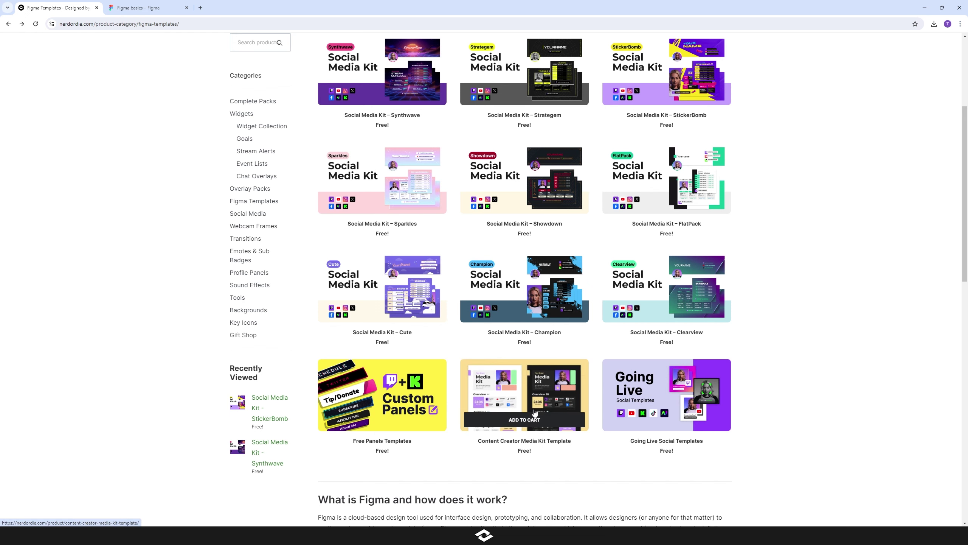
scroll(382, 400, "up", 3)
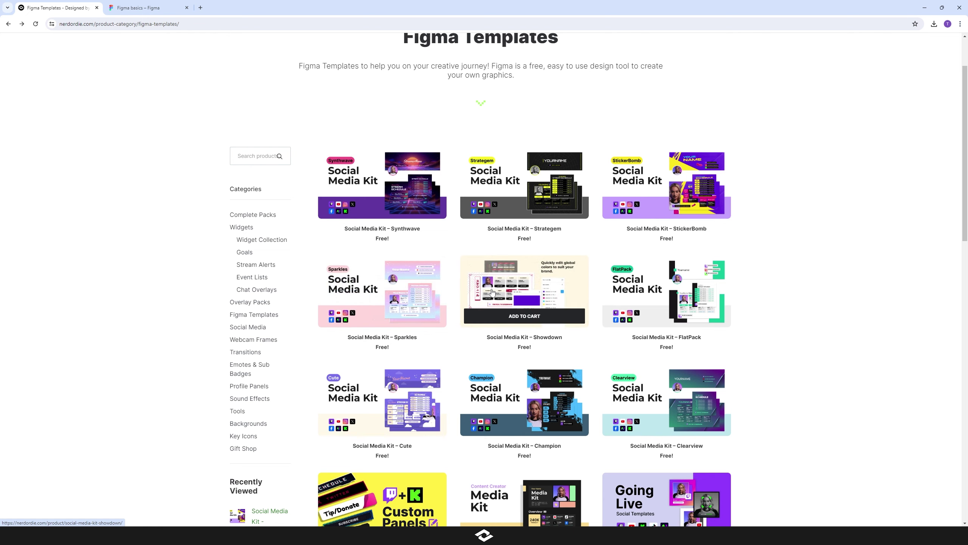
left_click(658, 191)
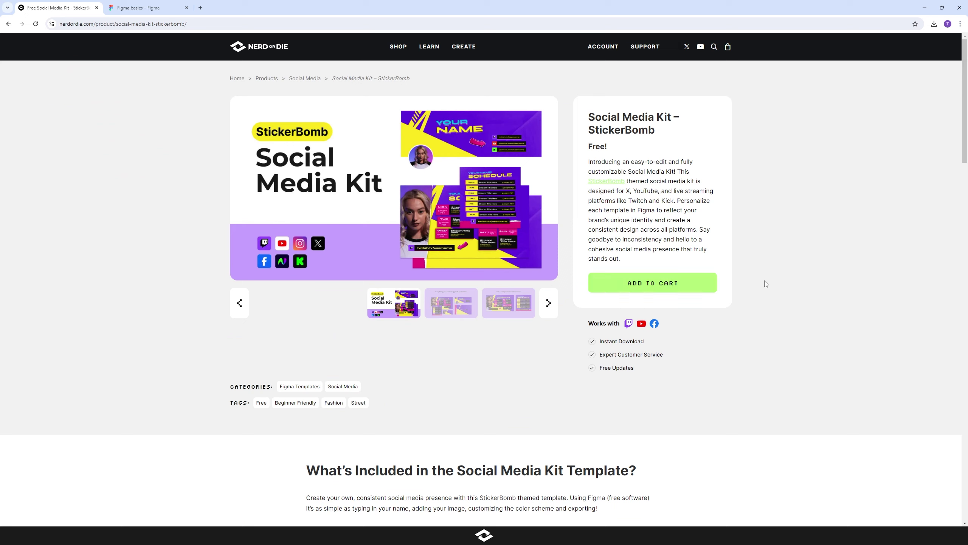
double_click(598, 148)
left_click(750, 176)
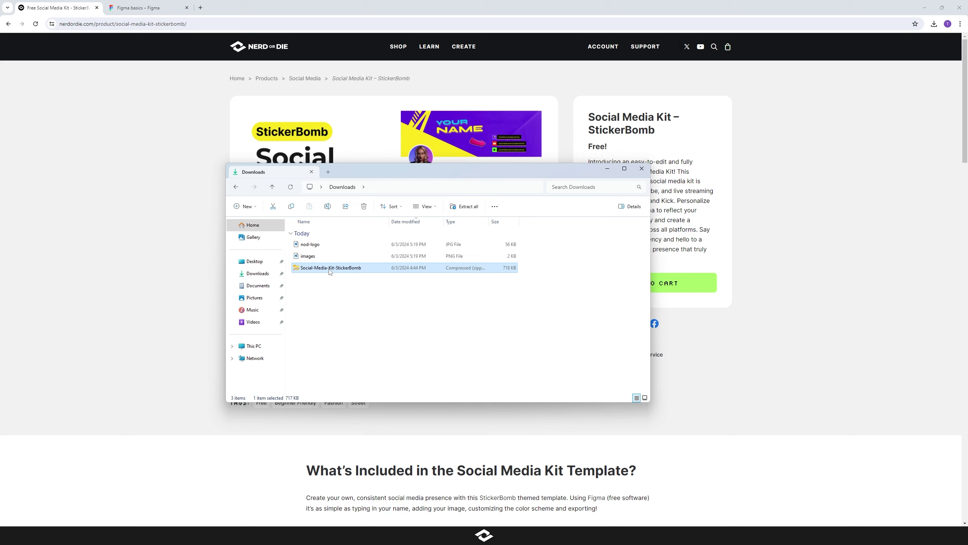
Extract the StickerBomb zip, open its template folder, and close the Downloads window
right_click(330, 270)
left_click(362, 354)
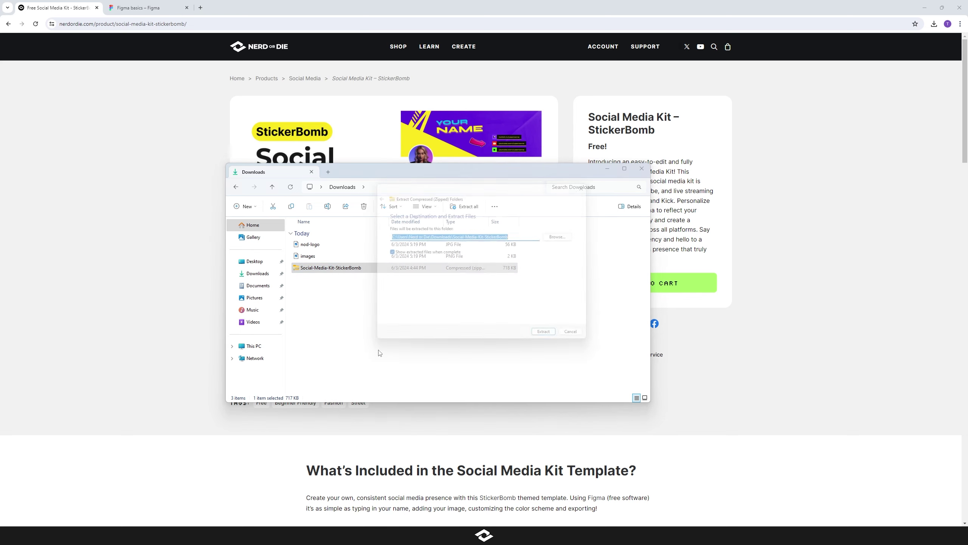
left_click(552, 339)
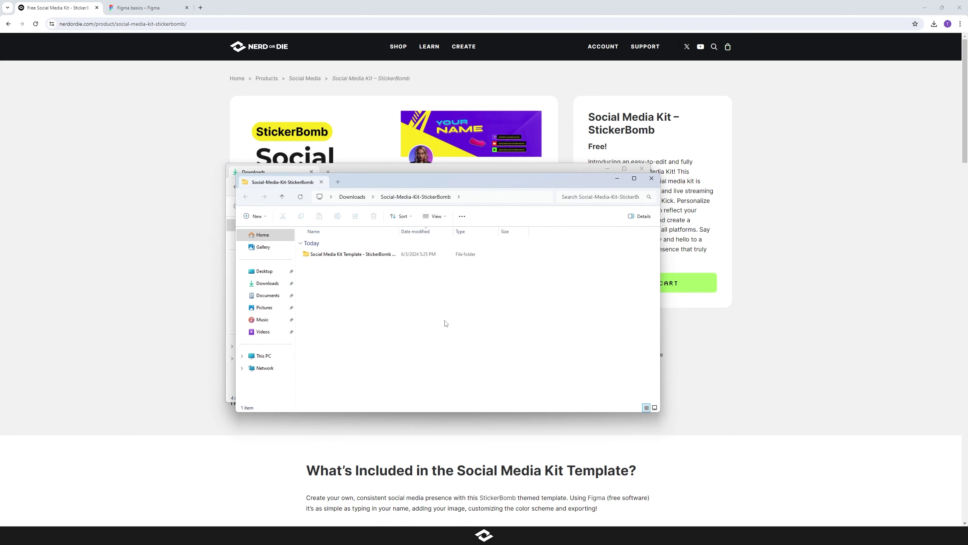
double_click(348, 254)
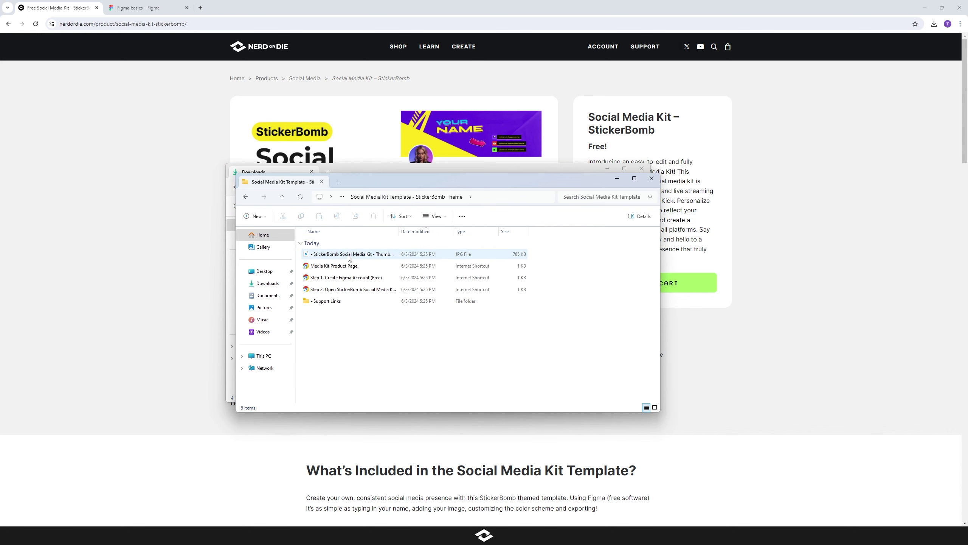
left_click(641, 169)
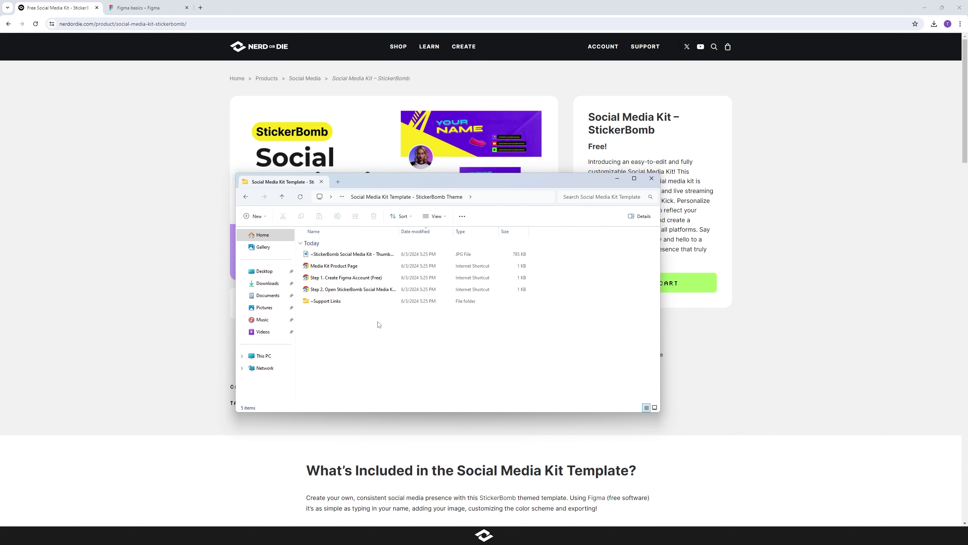
left_click(381, 254)
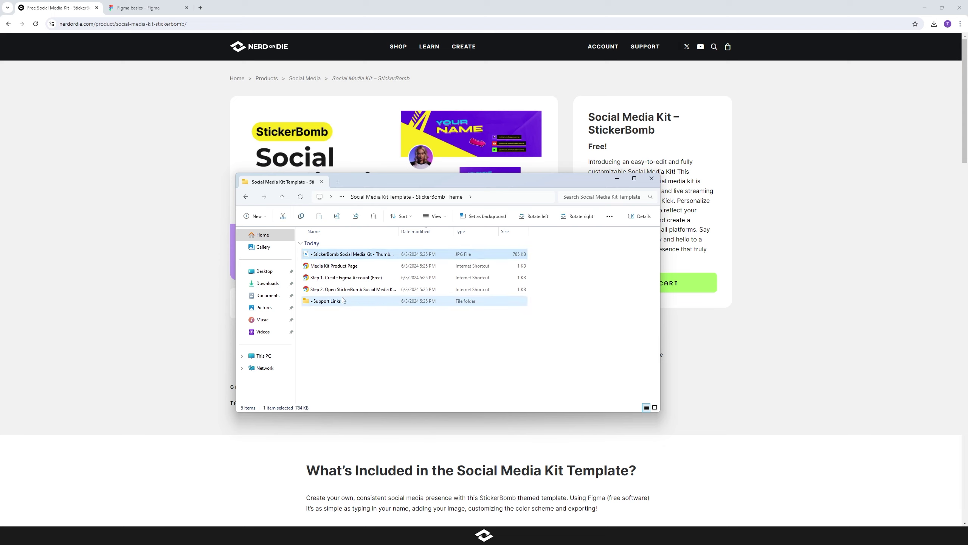
left_click(352, 316)
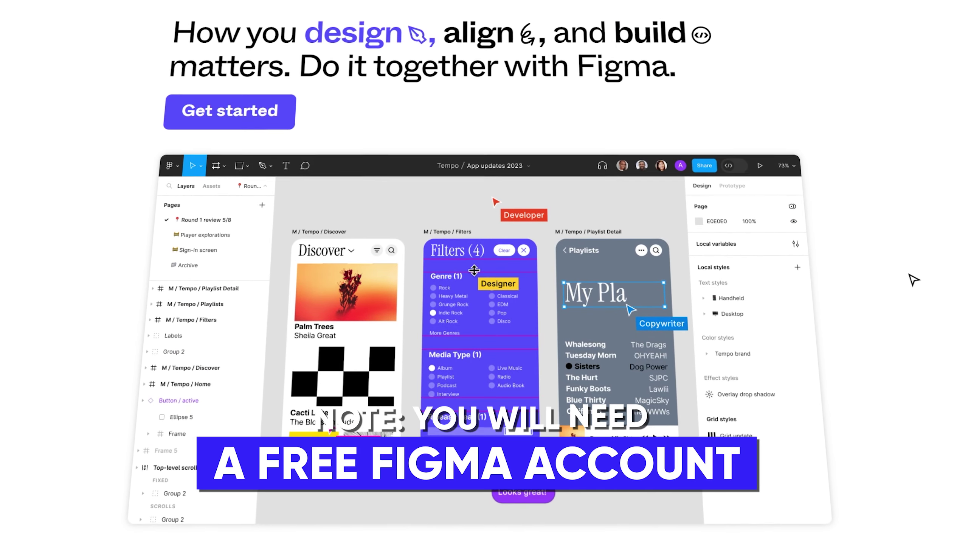
Start signing up for a free Figma account from the homepage
left_click(201, 110)
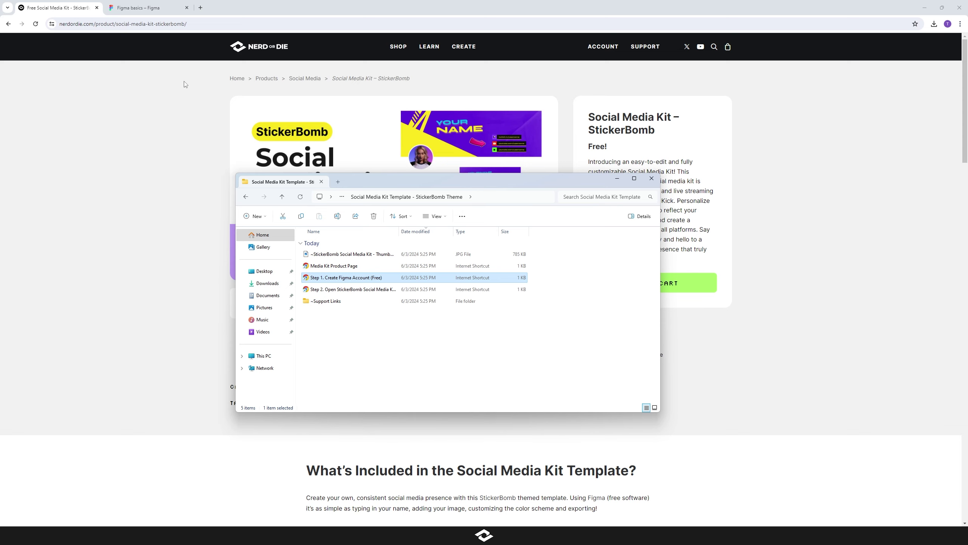
Launch the 'Step 2. Open StickerBomb Social Media Kit' shortcut from the template folder
left_click(413, 350)
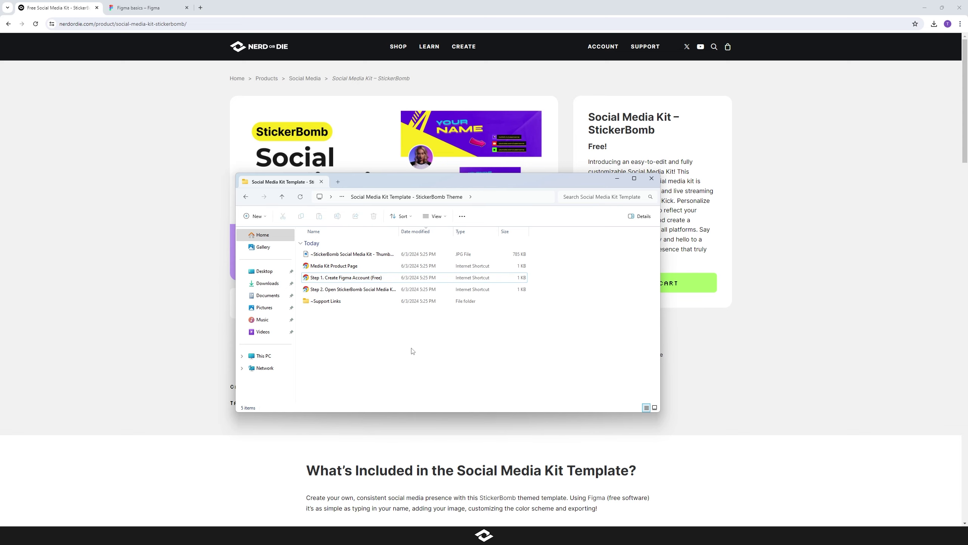
double_click(351, 289)
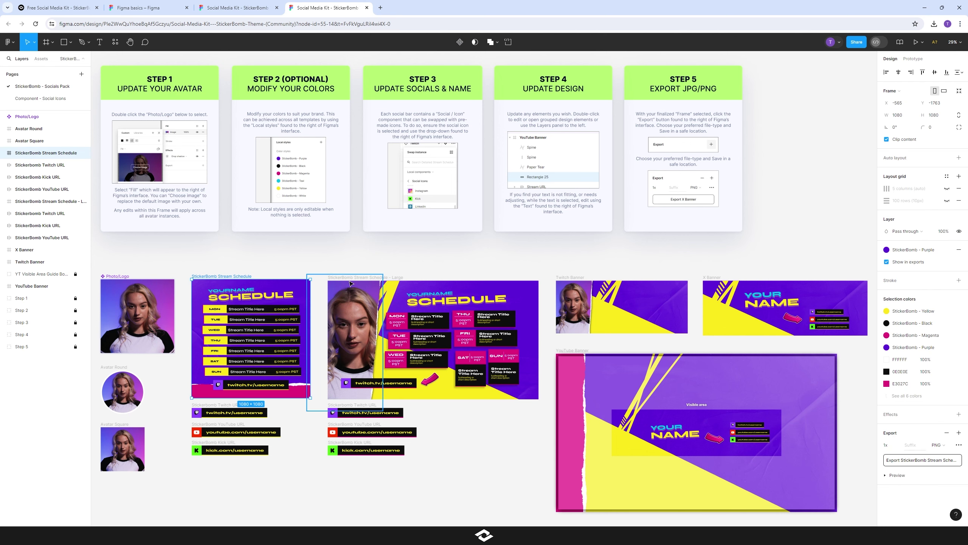
Inspect the Stream Schedule - Large, Twitch, X and YouTube Banner frames, then deselect
left_click(418, 282)
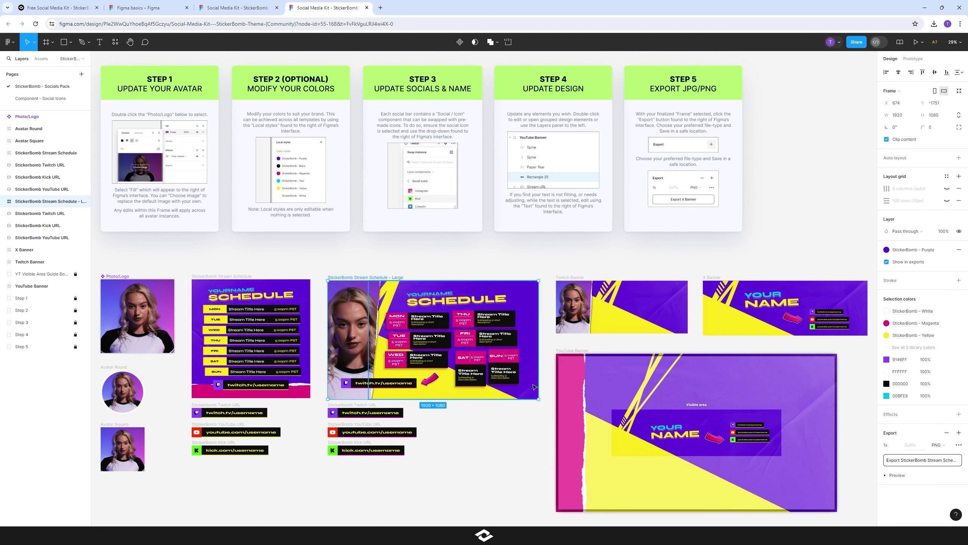
left_click(576, 279)
left_click(713, 283)
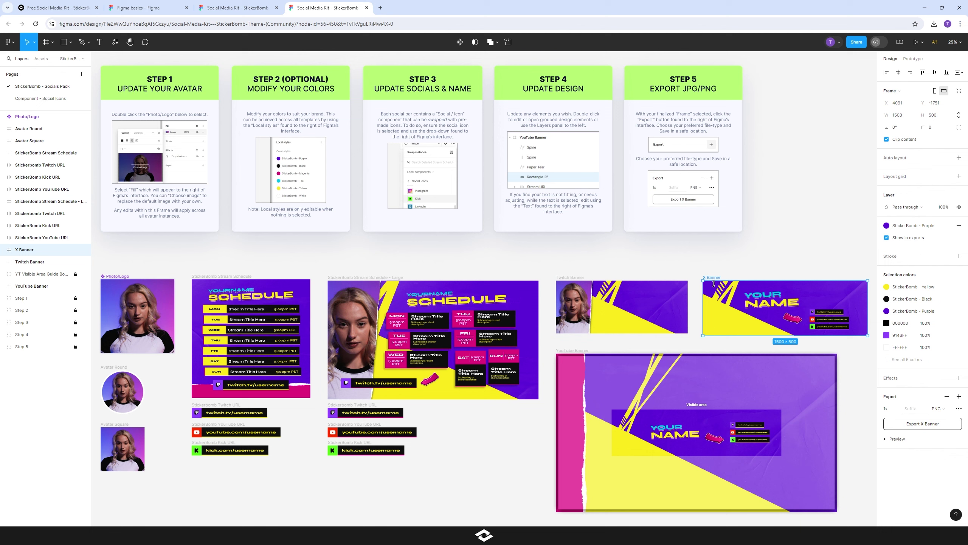
left_click(586, 349)
left_click(494, 444)
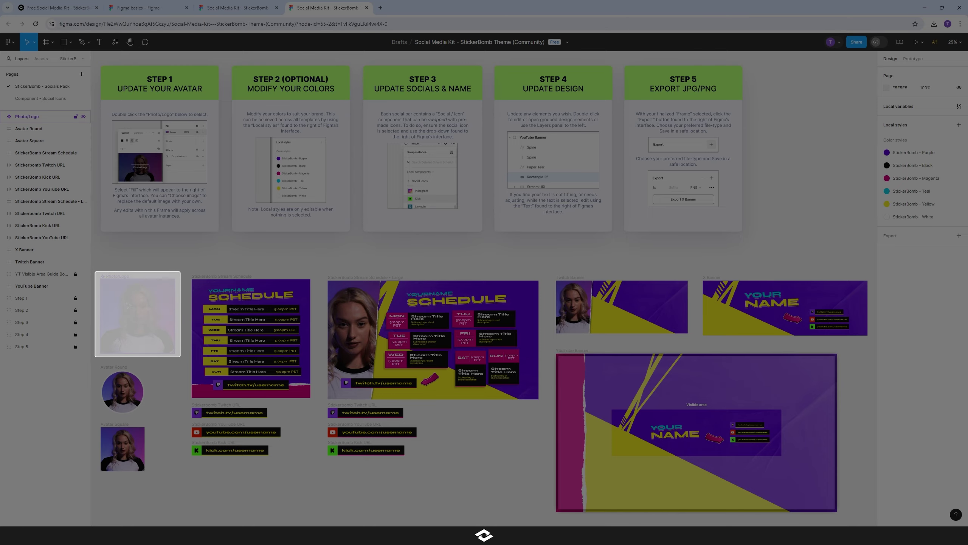
Set the Photo/Logo avatar picture's image fill to the nod-logo file from Downloads
double_click(129, 305)
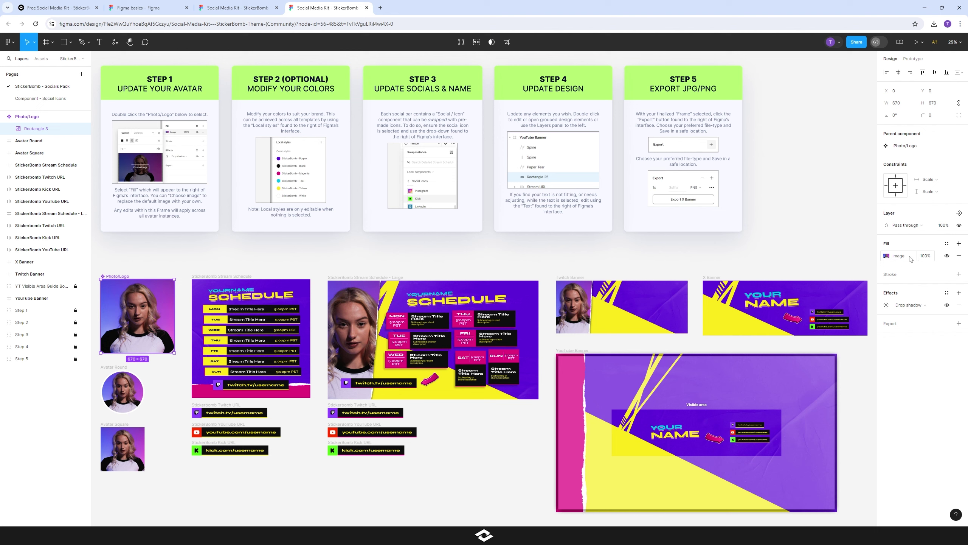
left_click(900, 258)
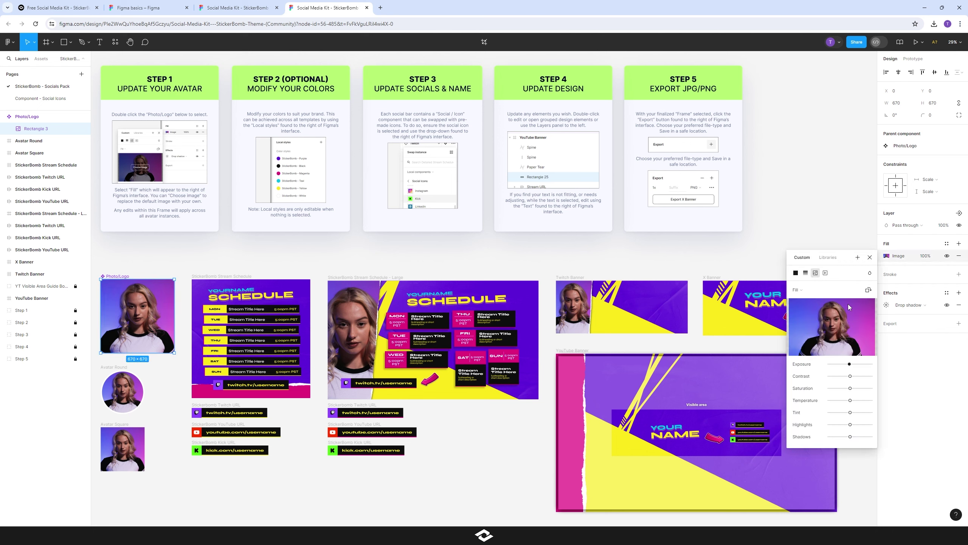
left_click(830, 329)
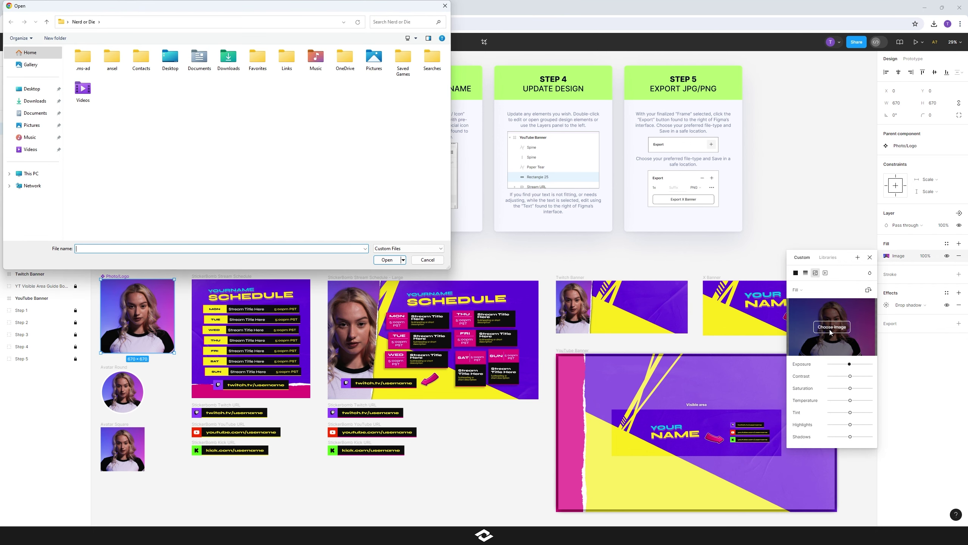
left_click(34, 101)
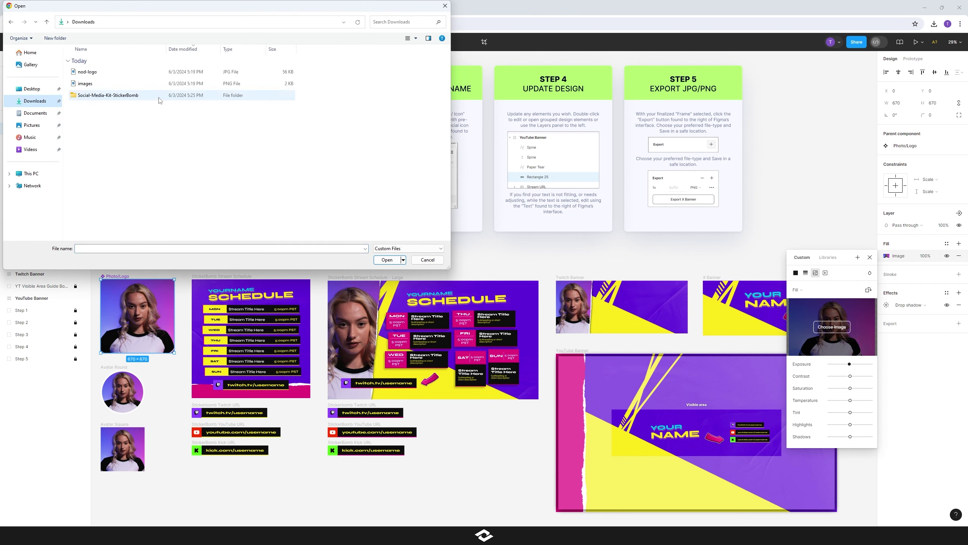
double_click(102, 73)
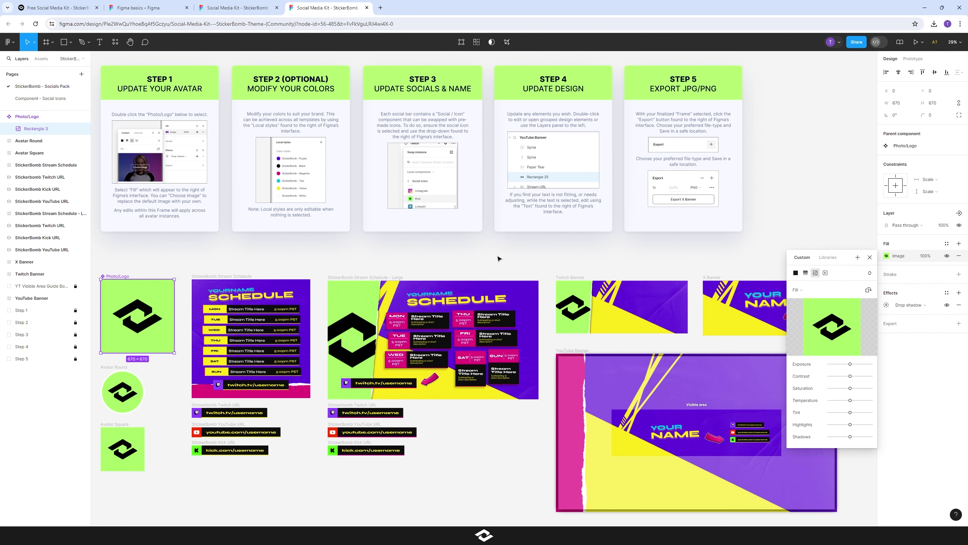
Deselect the avatar to close its fill settings and pan the canvas over the templates
left_click_drag(499, 259, 510, 214)
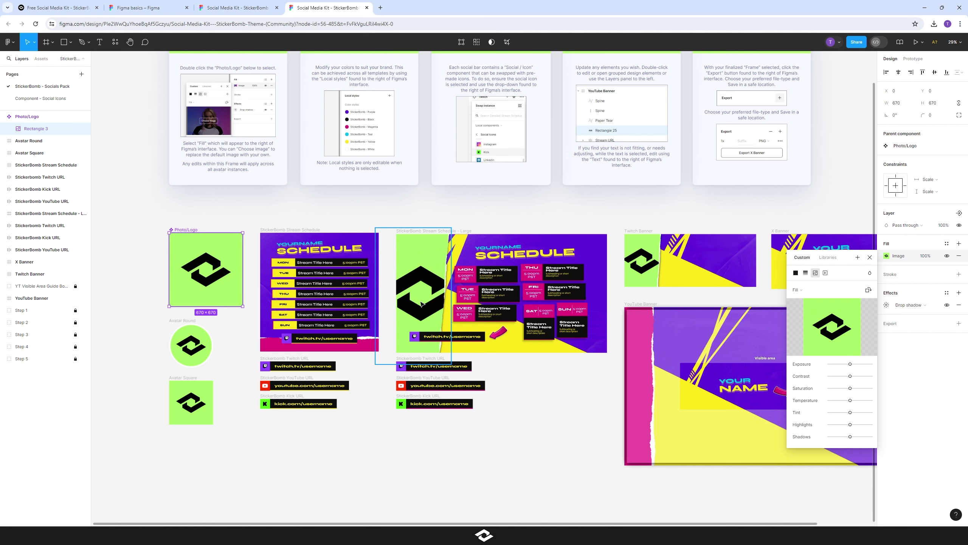
left_click(390, 219)
left_click_drag(392, 219, 353, 253)
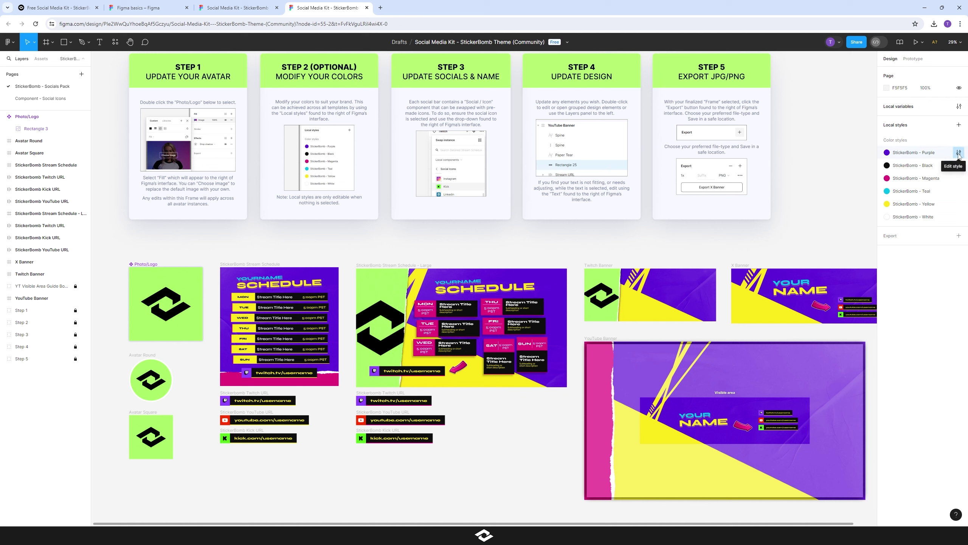
Change the StickerBomb - Purple colour style to near-black 090909
left_click(958, 153)
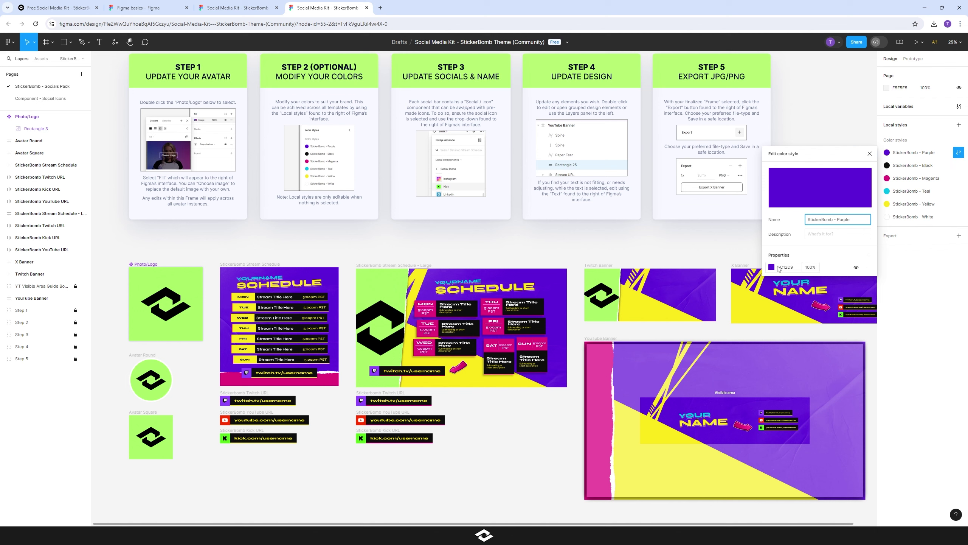
left_click(787, 270)
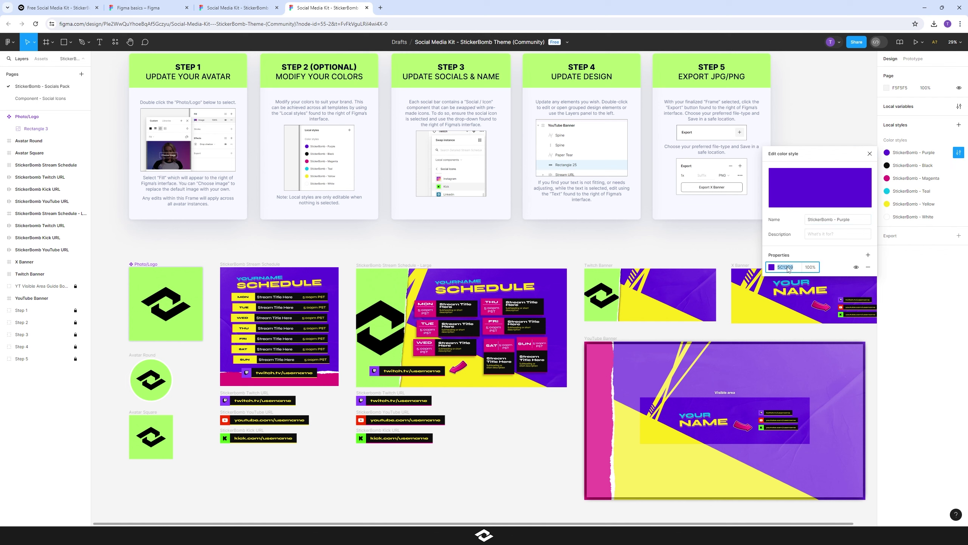
left_click(772, 267)
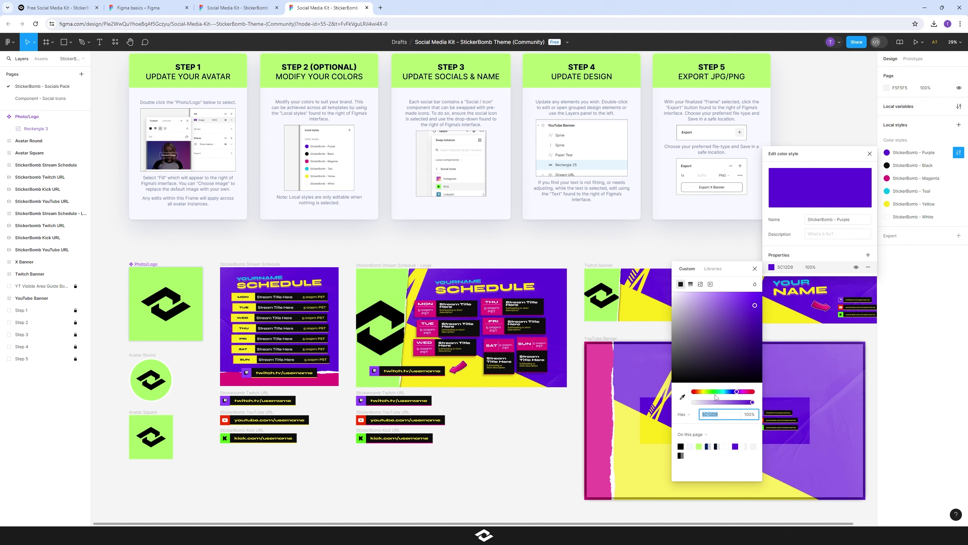
left_click(717, 415)
left_click(684, 444)
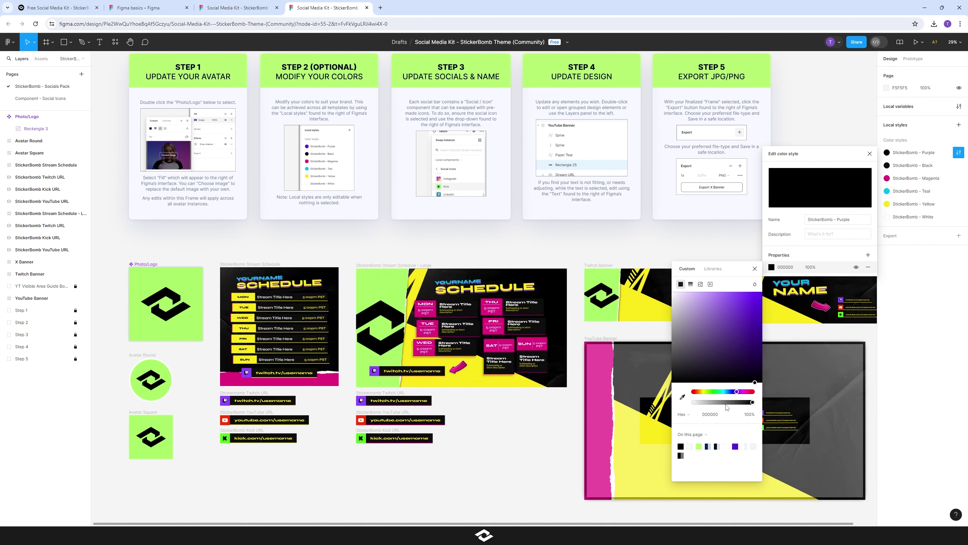
left_click_drag(721, 393, 715, 392)
left_click_drag(737, 354, 687, 382)
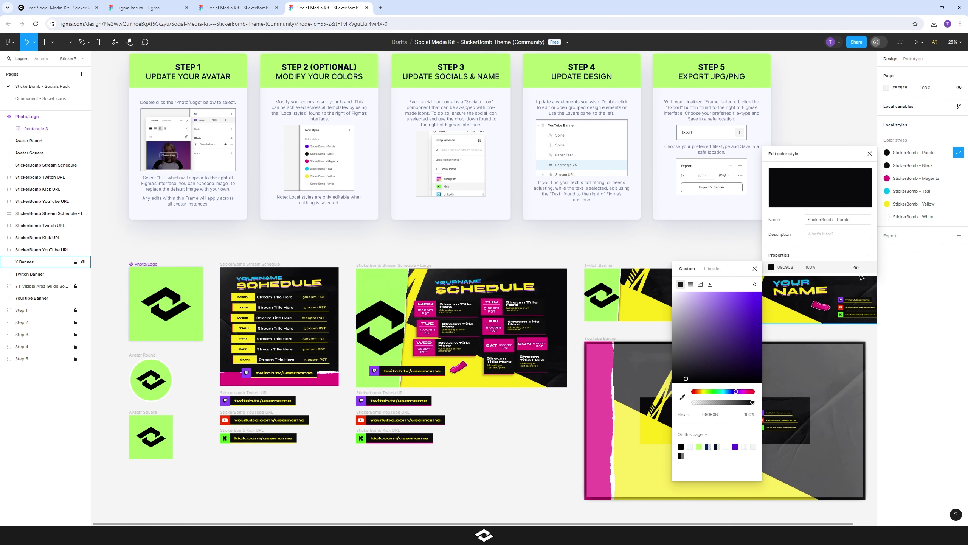
left_click(661, 239)
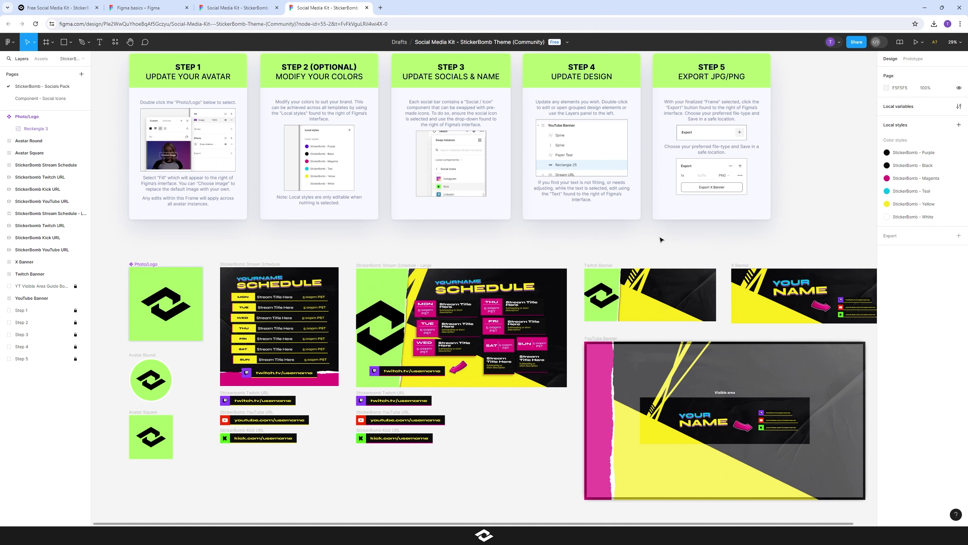
Pan to the schedules and open the StickerBomb - Magenta style from Local styles
scroll(659, 238, "right", 5)
scroll(606, 233, "down", 2)
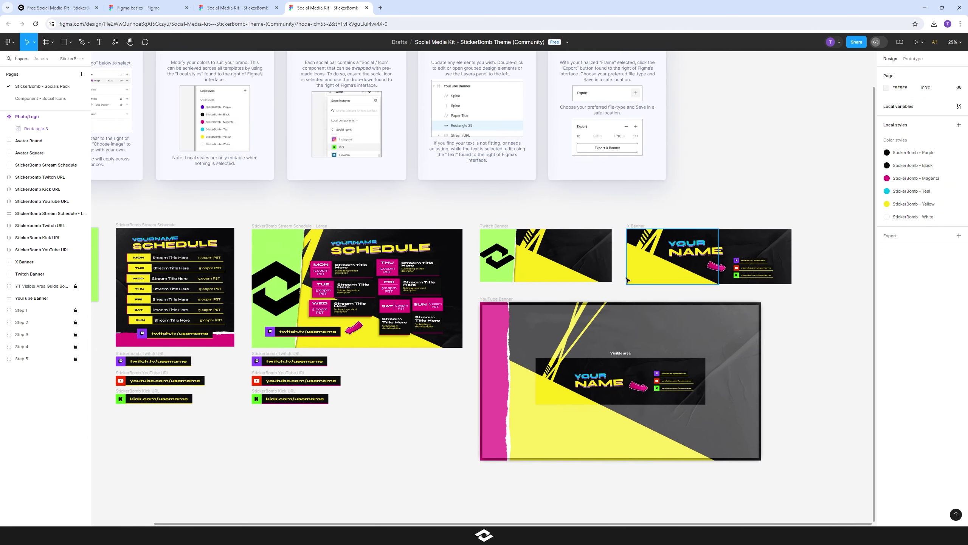
scroll(595, 282, "up", 5)
scroll(484, 294, "down", 4)
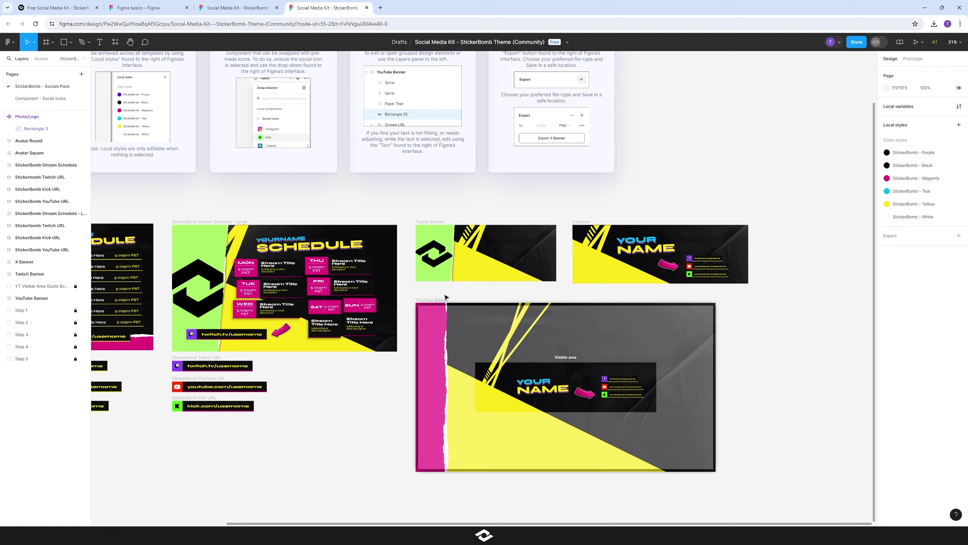
scroll(326, 312, "up", 1)
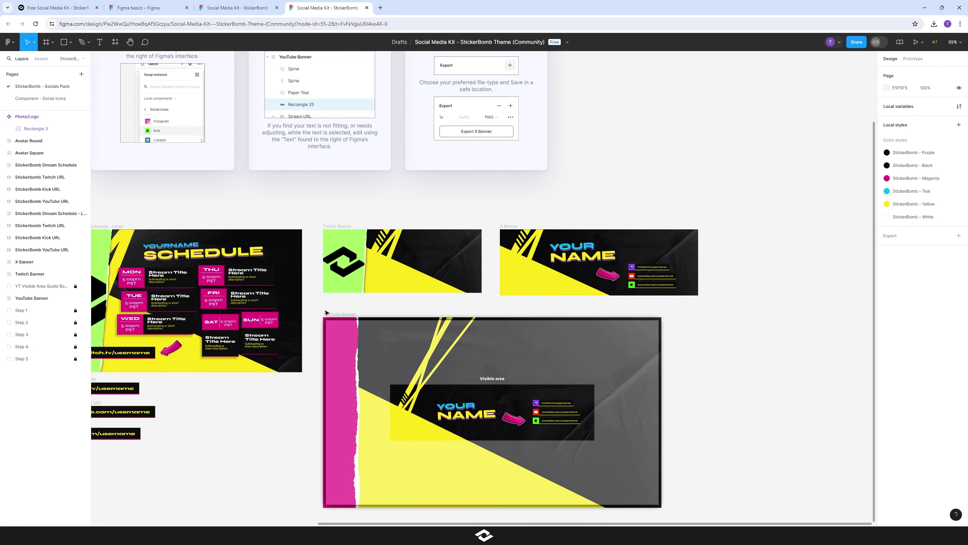
scroll(326, 312, "up", 1)
left_click_drag(236, 414, 475, 436)
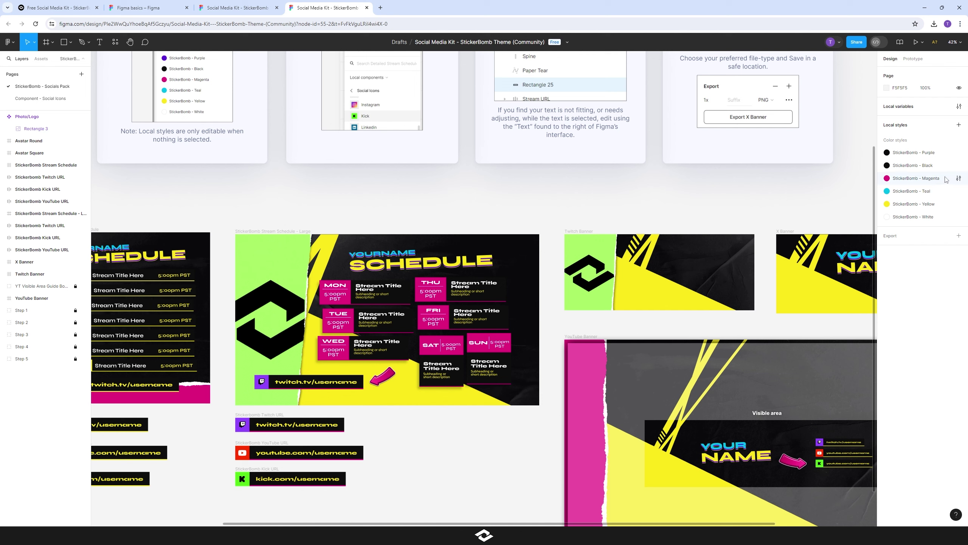
left_click(959, 178)
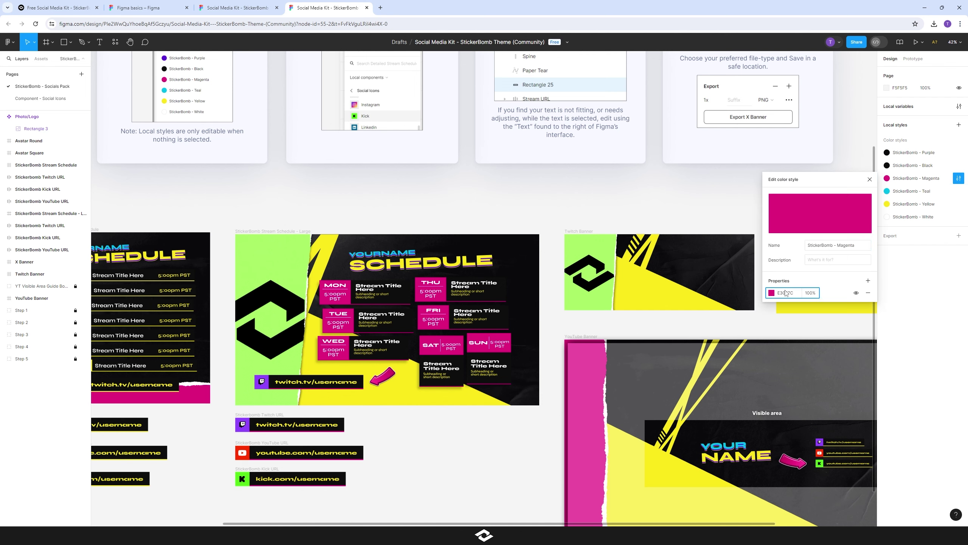
Recolour the StickerBomb - Magenta style to dark grey 25212D
left_click(772, 292)
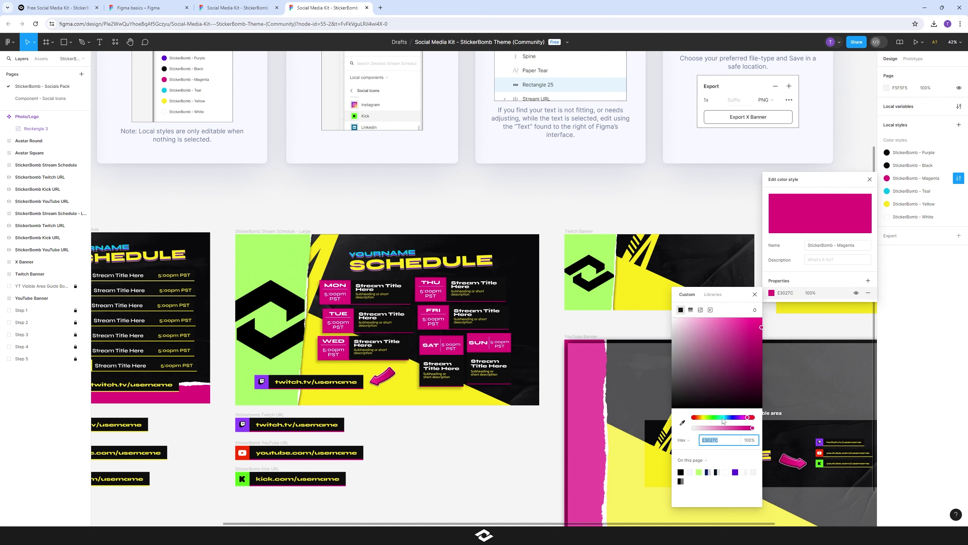
mouse_move(734, 418)
left_mouse_down()
mouse_move(711, 418)
mouse_move(745, 418)
mouse_move(708, 417)
mouse_move(735, 417)
left_mouse_up()
left_click(748, 393)
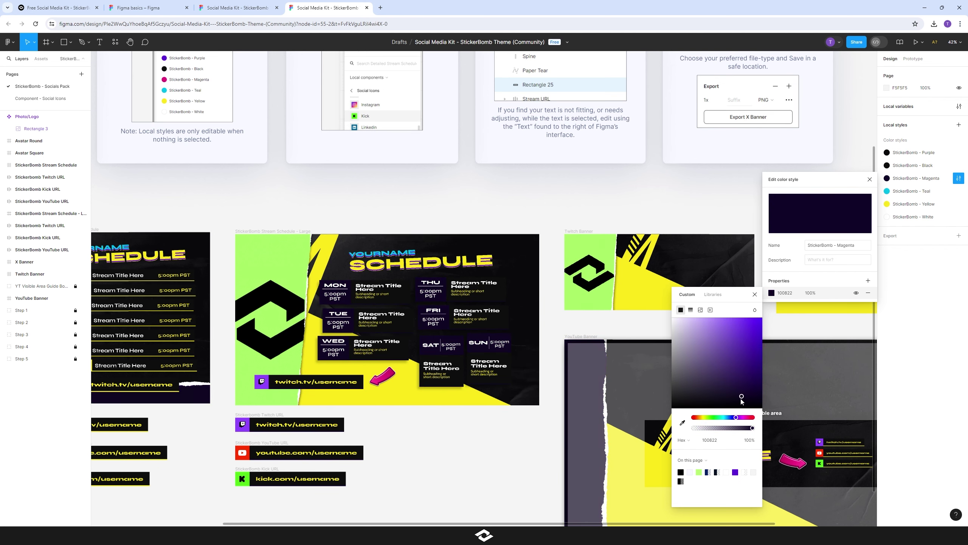
left_click(712, 398)
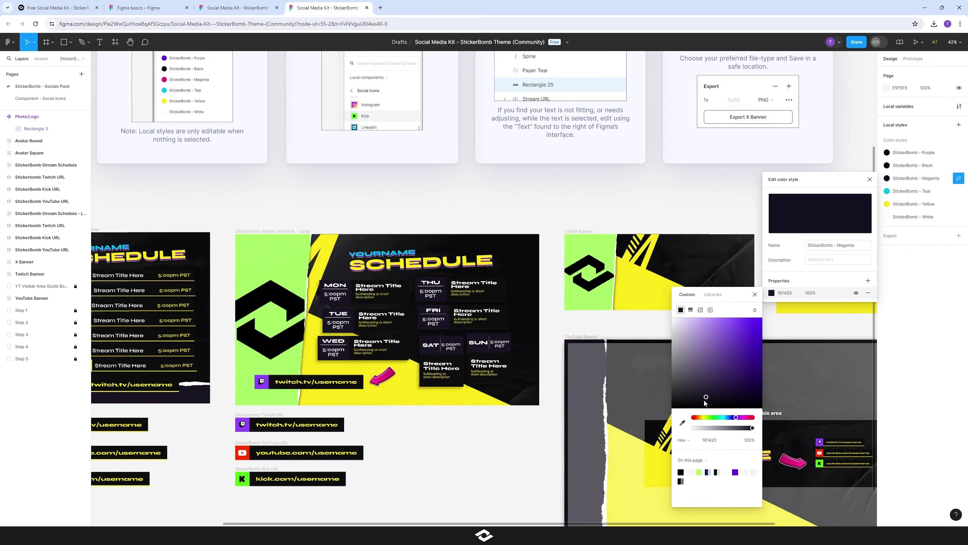
left_click(696, 392)
left_click_drag(696, 392, 696, 392)
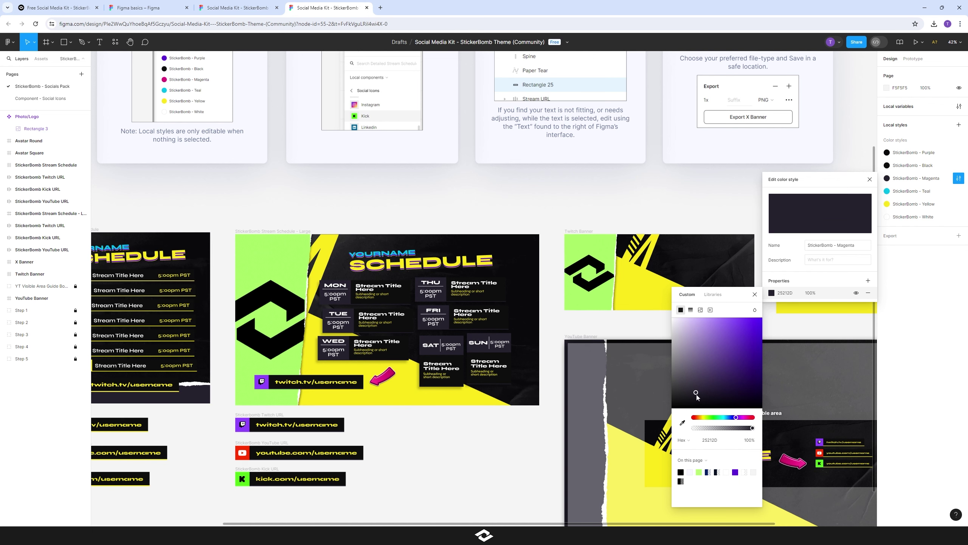
left_click(749, 189)
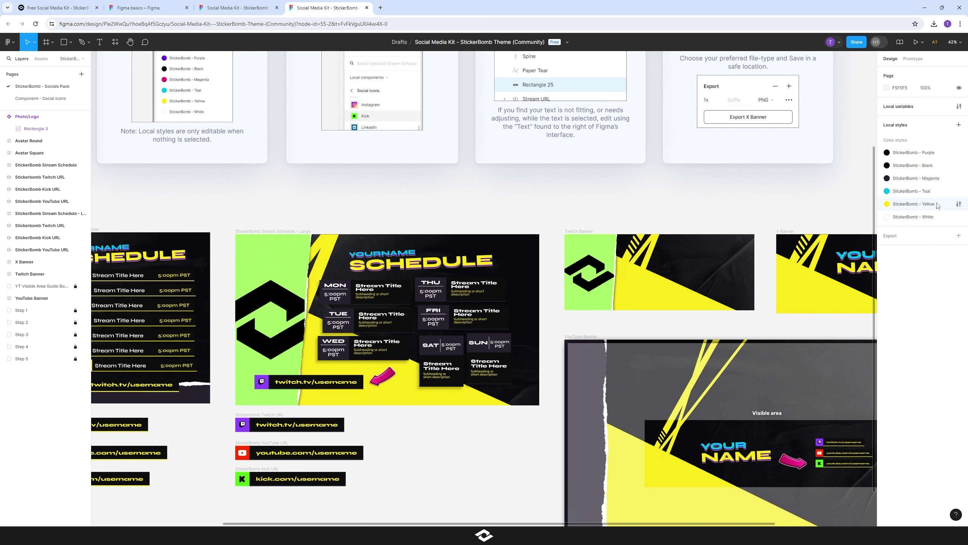
Shift the StickerBomb - Yellow style's hue to bright green 1BFA82
left_click(958, 204)
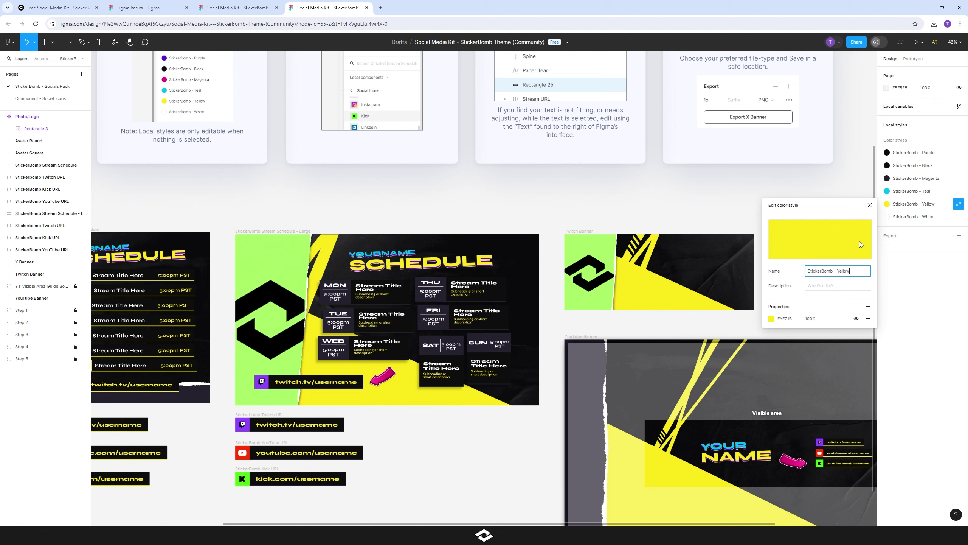
left_click(773, 319)
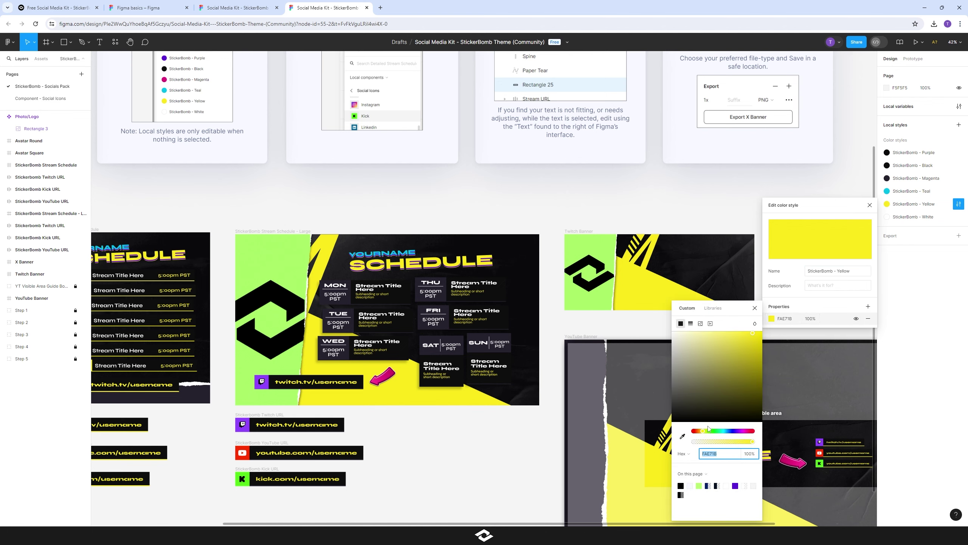
left_click_drag(708, 432, 718, 432)
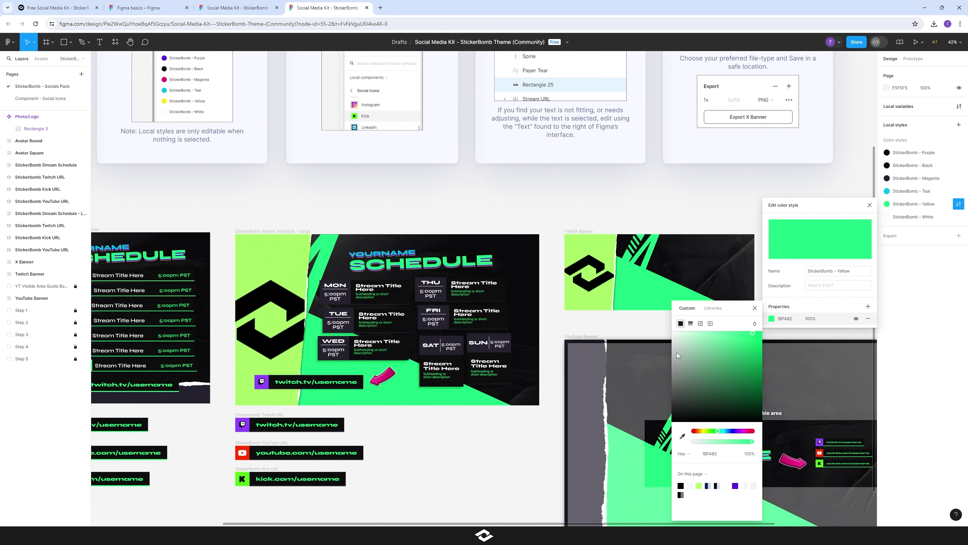
left_click(657, 189)
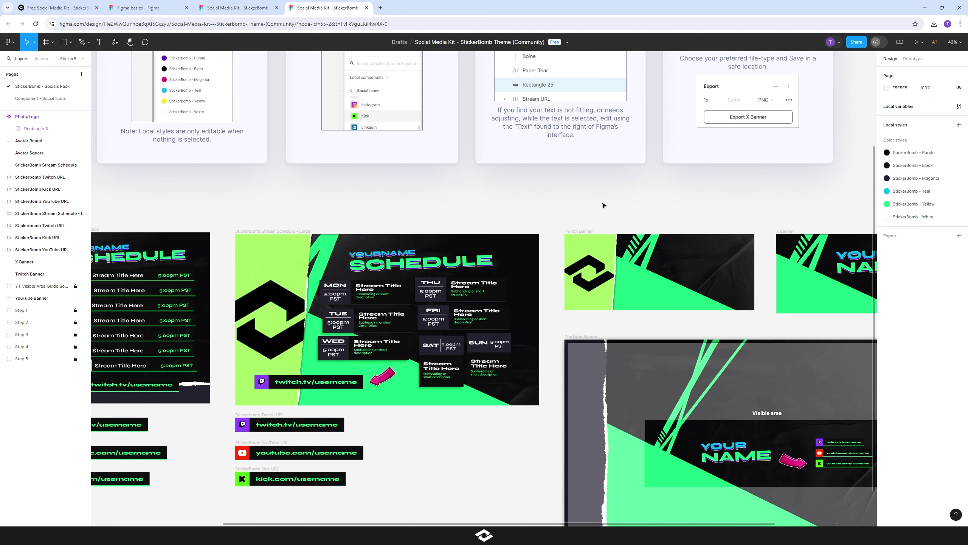
scroll(603, 207, "down", 4)
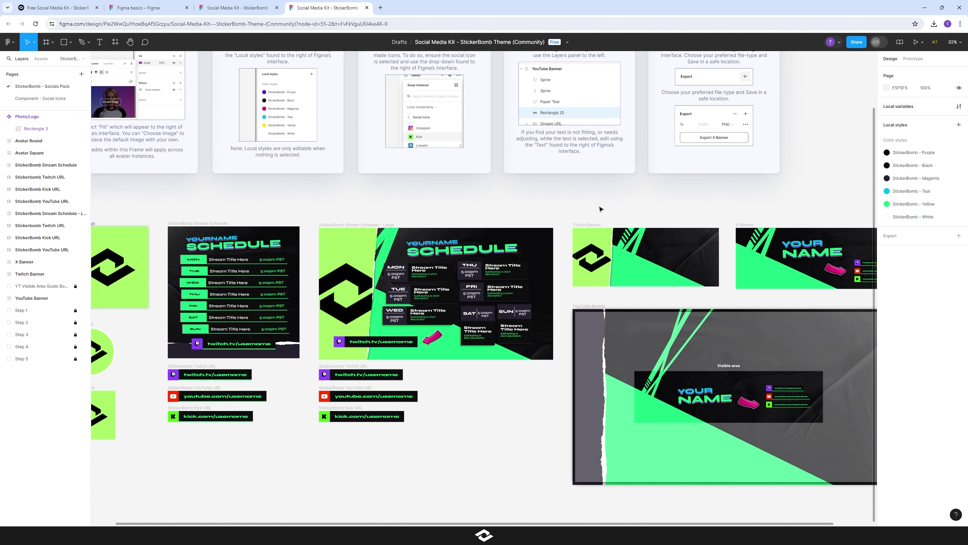
left_click_drag(603, 208, 485, 195)
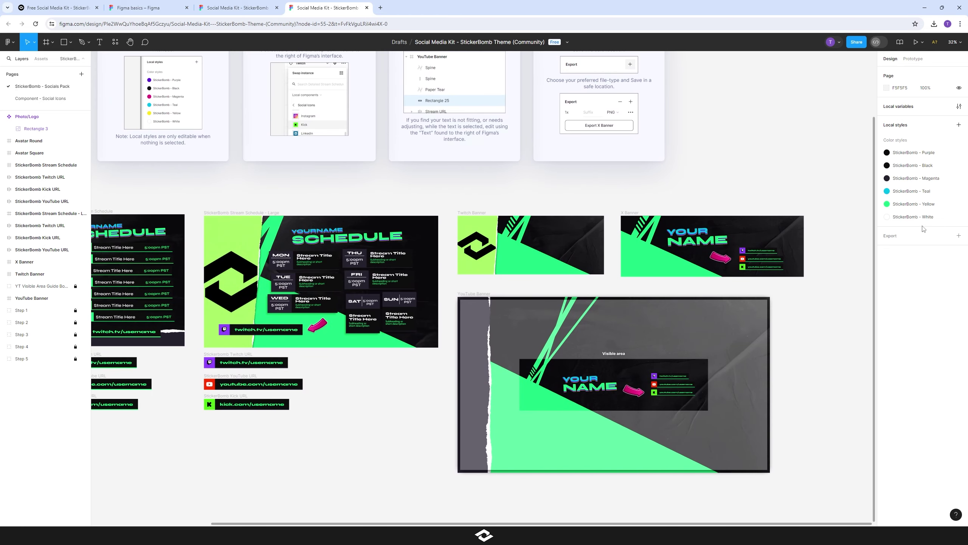
Change the Teal colour style to a brighter lime green shade
left_click(959, 190)
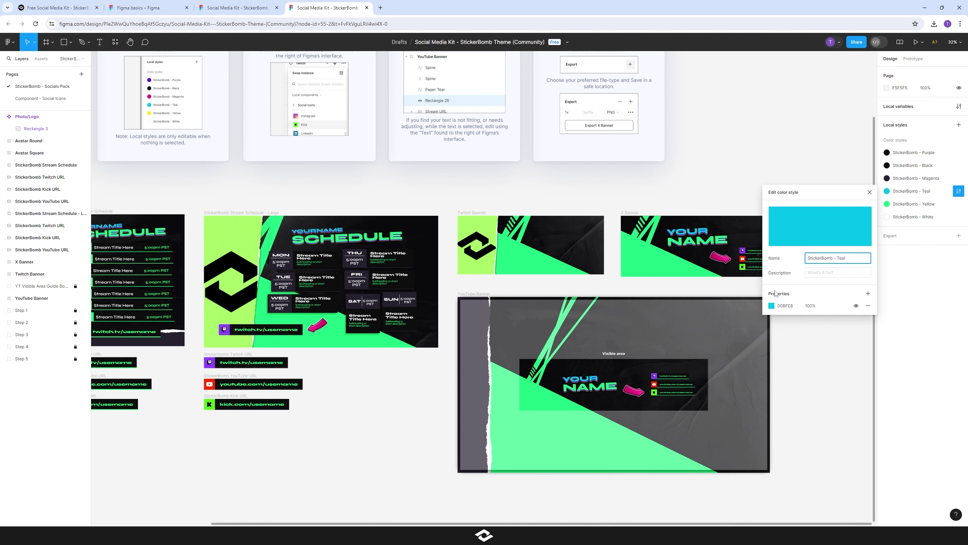
left_click(772, 305)
left_click(742, 342)
left_click_drag(742, 342, 742, 337)
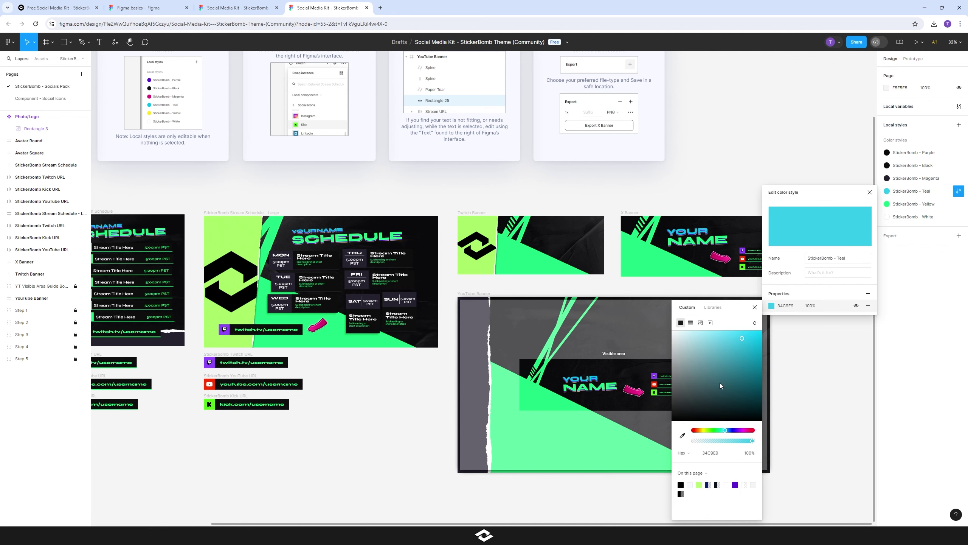
left_click_drag(718, 433, 708, 432)
Zoom in and pan down to the stream schedules' URL link bars
left_click_drag(309, 194, 447, 325)
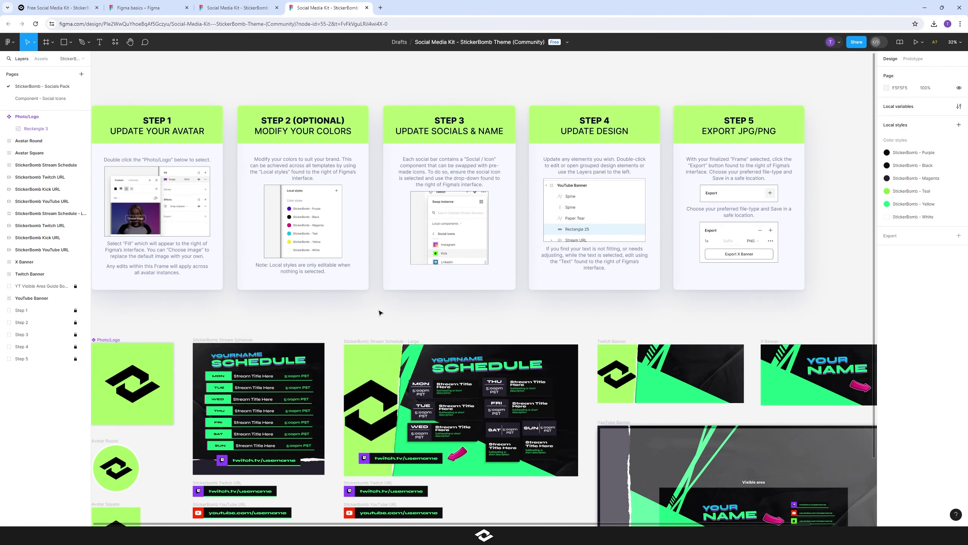
scroll(351, 309, "down", 5)
scroll(496, 183, "left", 3)
scroll(441, 234, "up", 5)
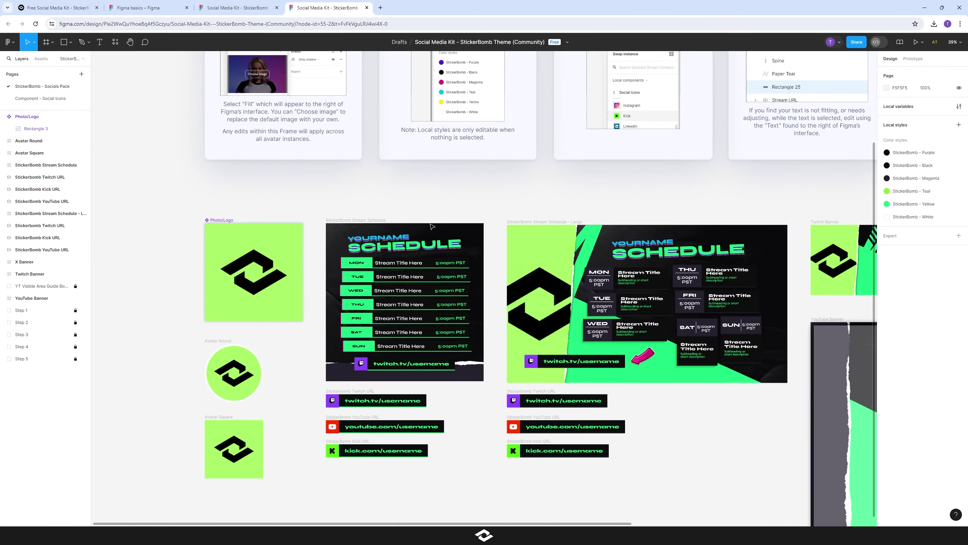
left_click_drag(494, 467, 488, 377)
Select the Twitch icon inside the Stream Schedule's link bar
left_click(333, 326)
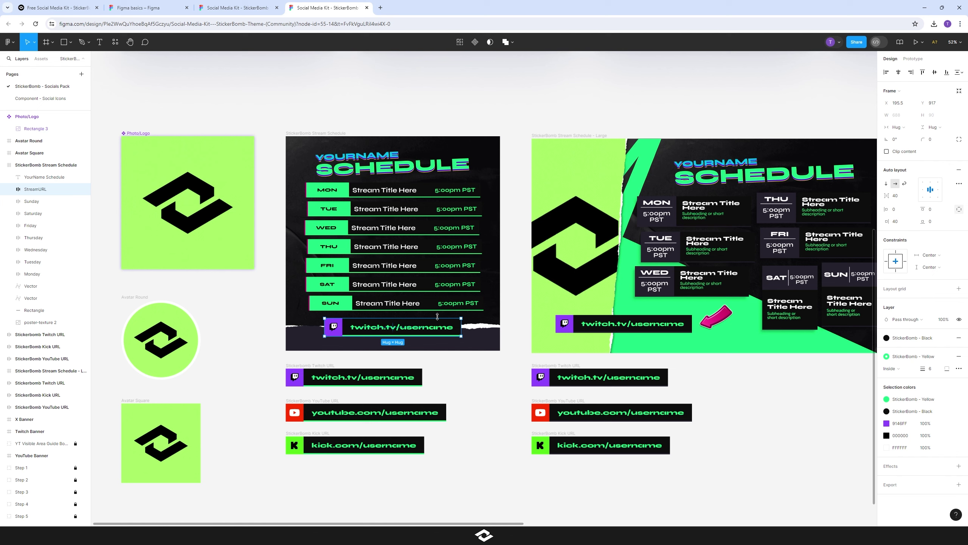
left_click(475, 400)
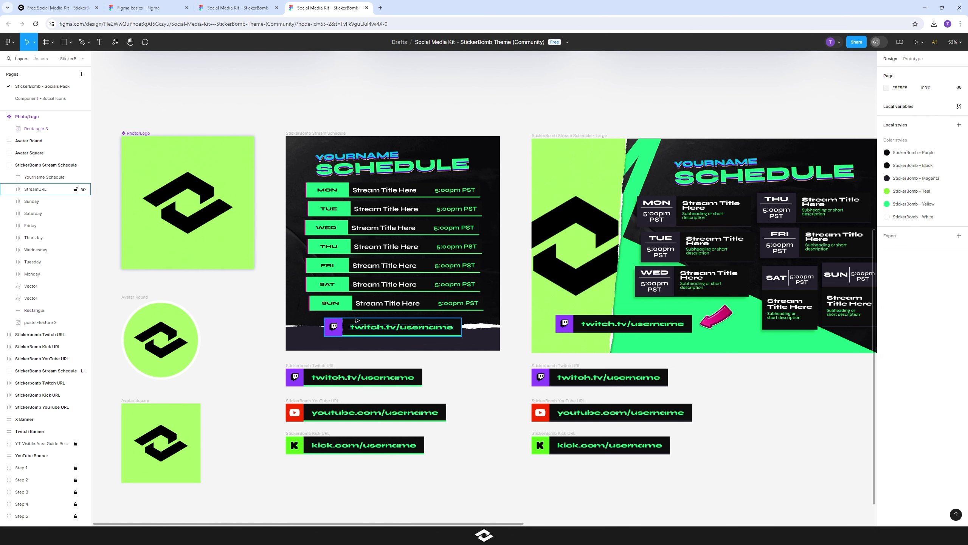
left_click(329, 329)
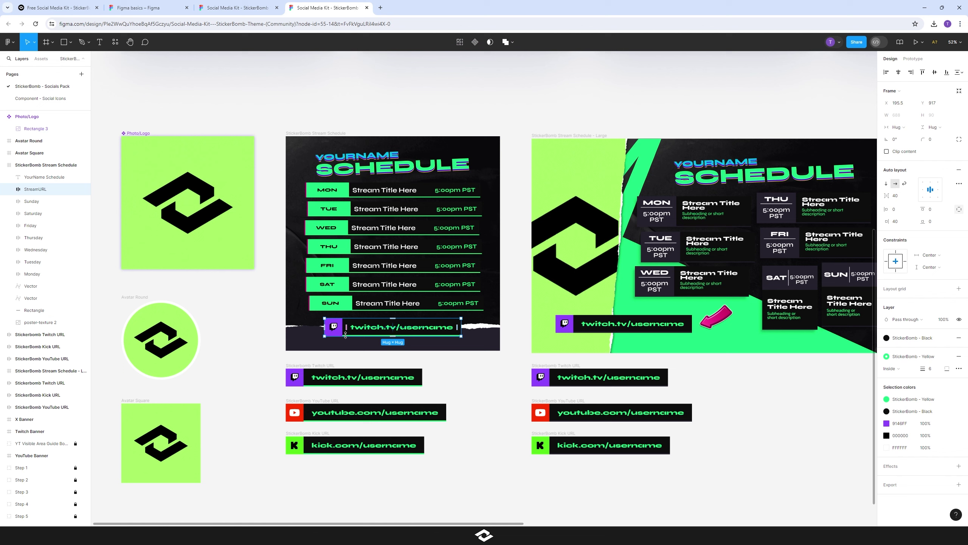
left_click(334, 332)
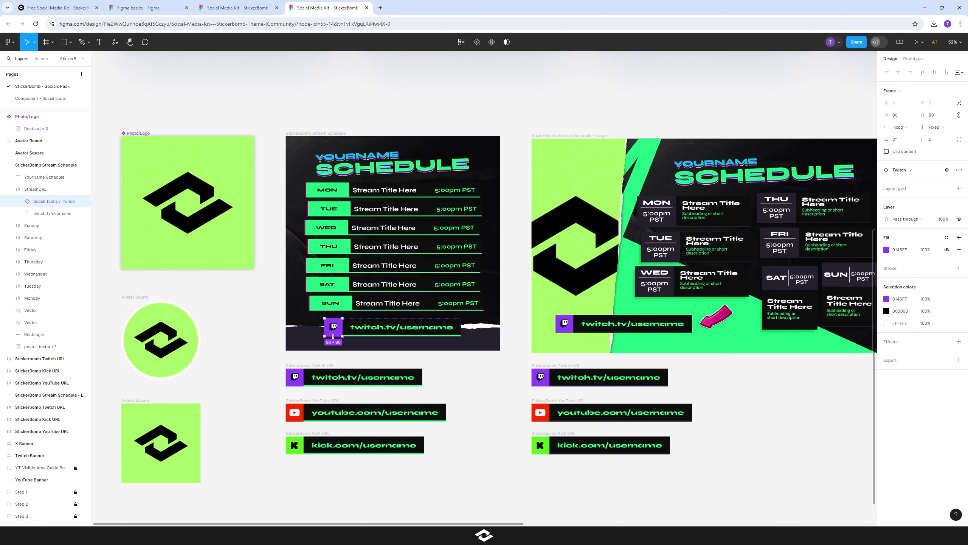
key("Escape")
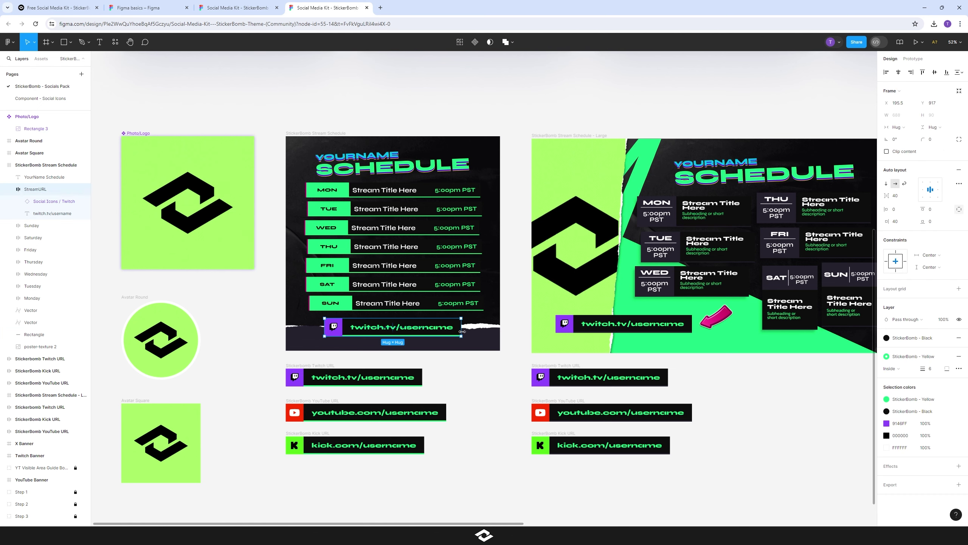
left_click(333, 331)
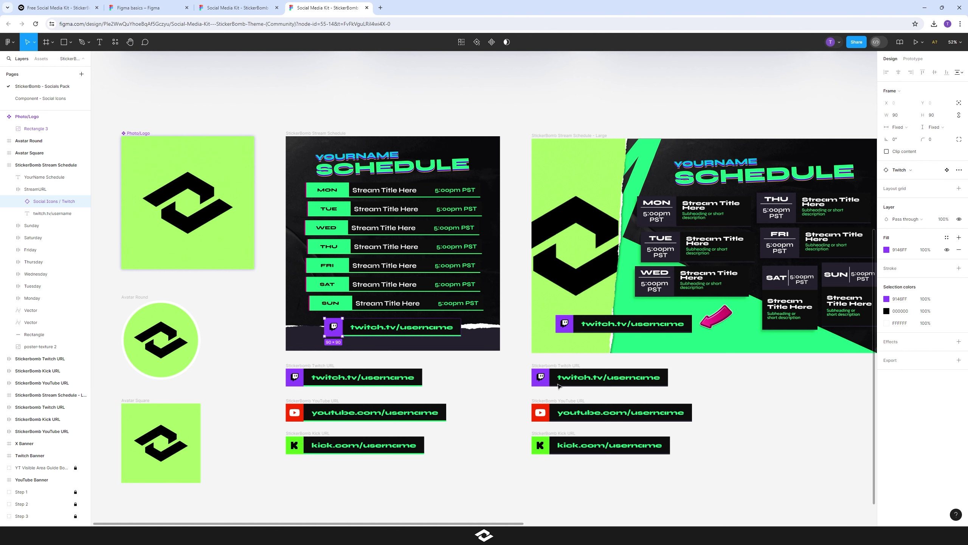
Swap the icon instance to X, then to the Youtube social icon
left_click(911, 175)
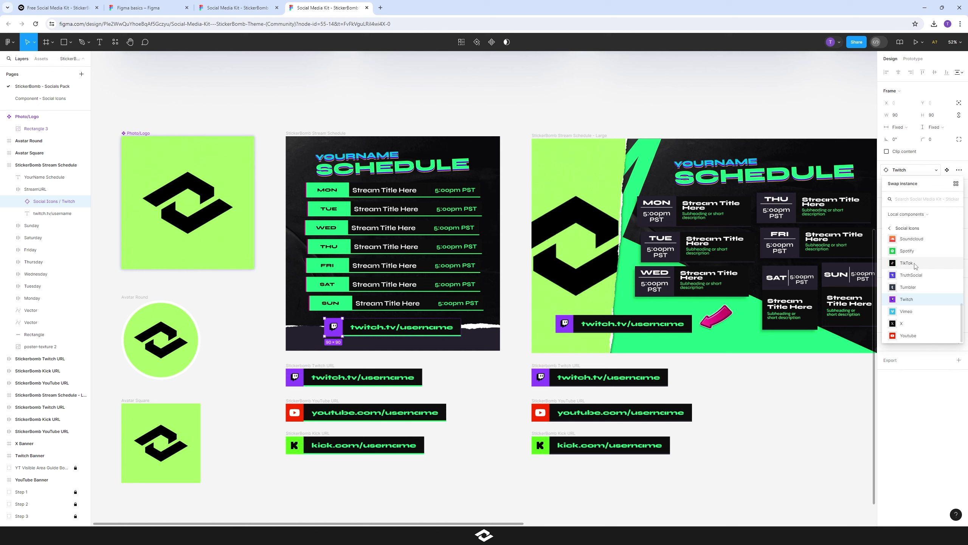
left_click(912, 323)
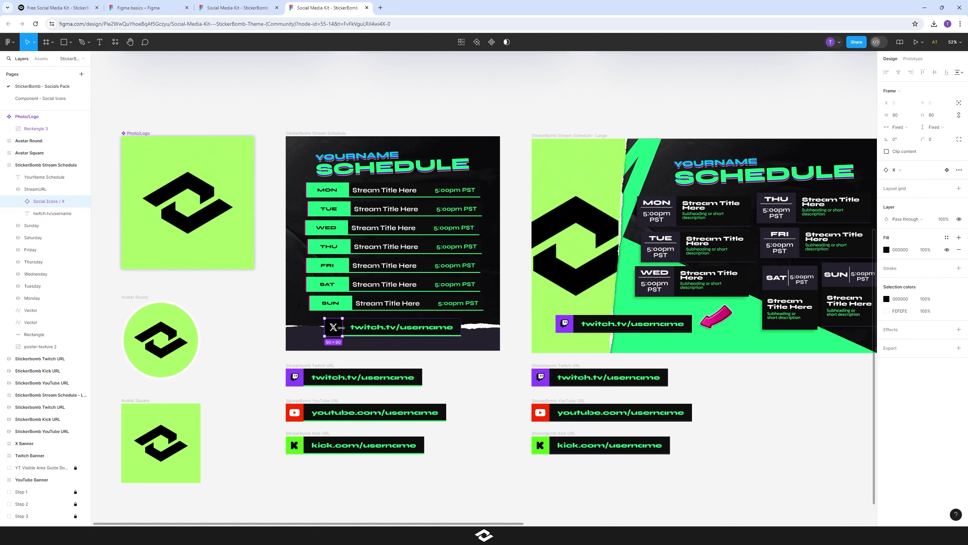
left_click(904, 171)
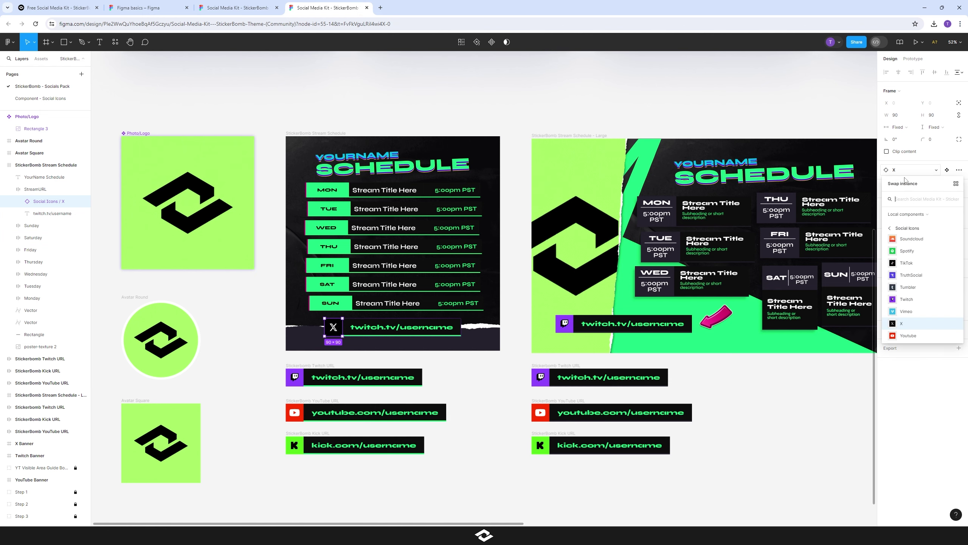
left_click(910, 335)
left_click(558, 103)
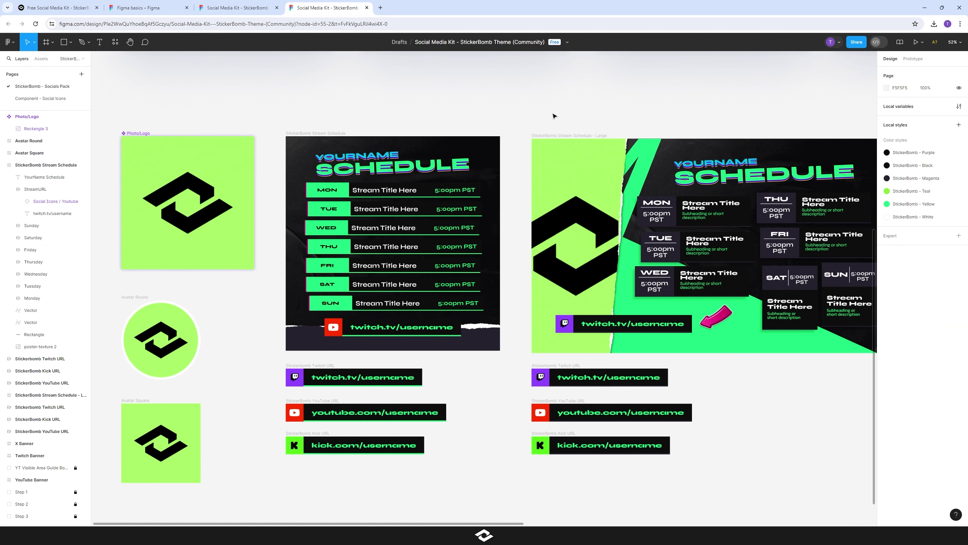
scroll(554, 115, "down", 2)
left_click_drag(577, 97, 559, 137)
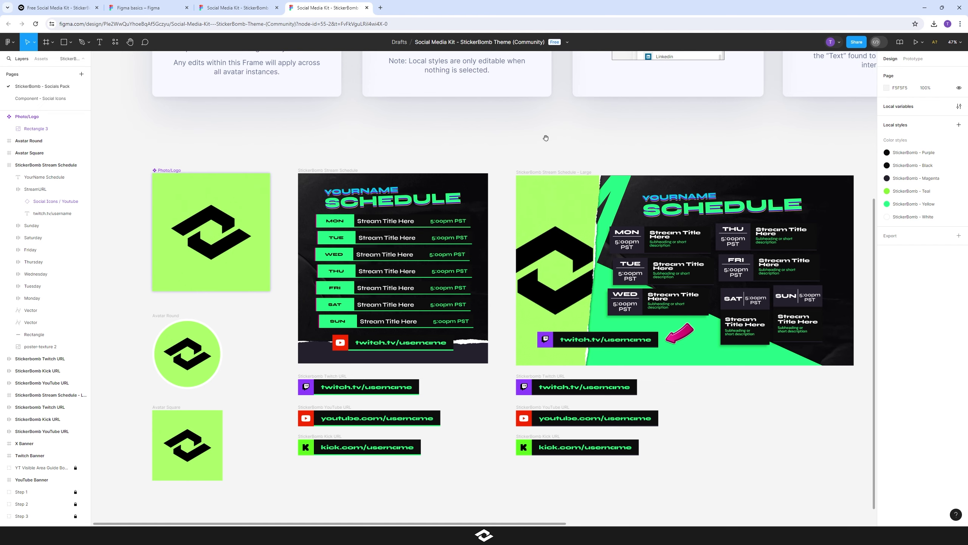
left_click_drag(586, 132, 465, 296)
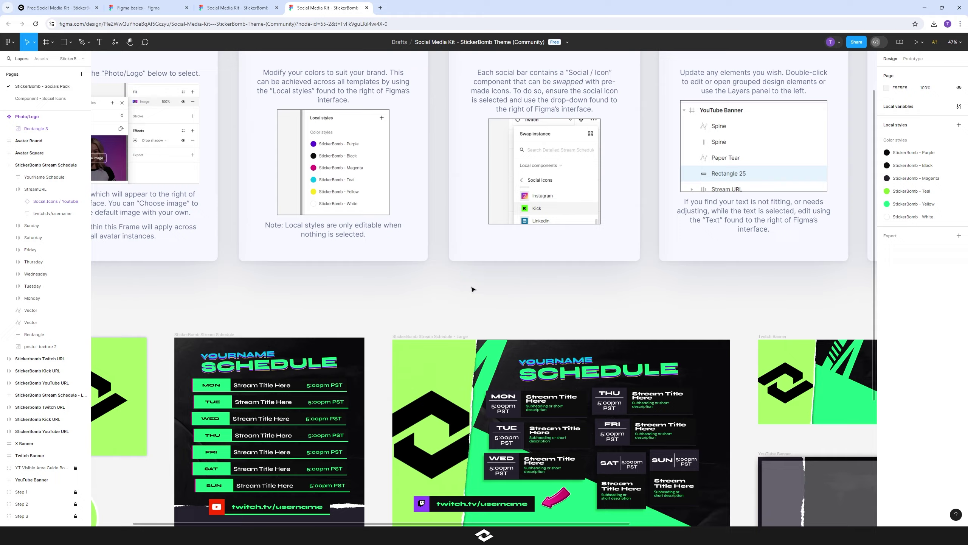
scroll(472, 289, "down", 5)
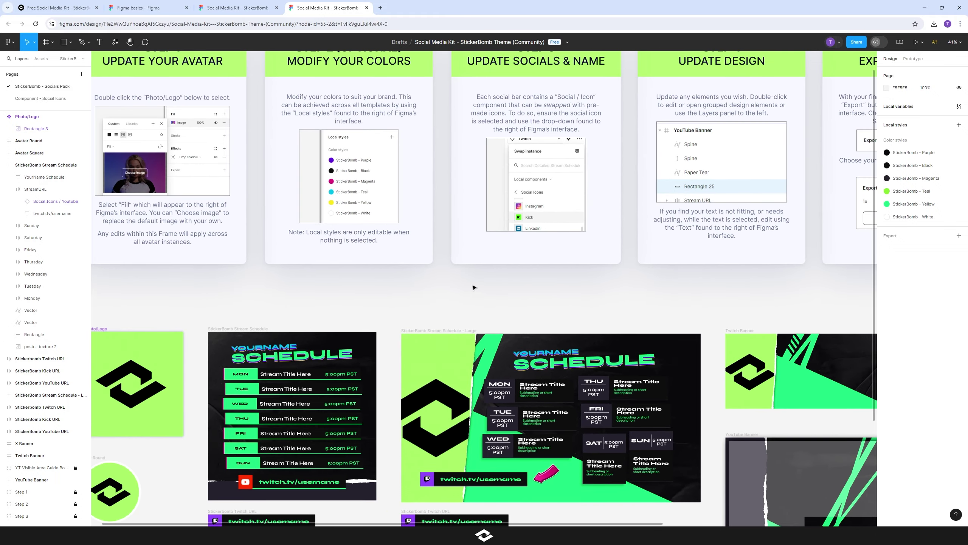
scroll(474, 286, "up", 4)
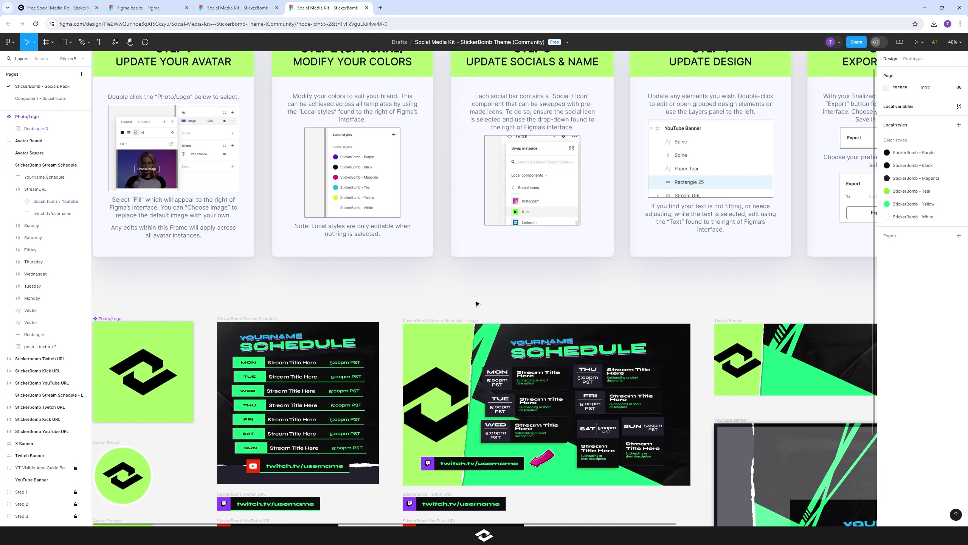
scroll(476, 303, "up", 2)
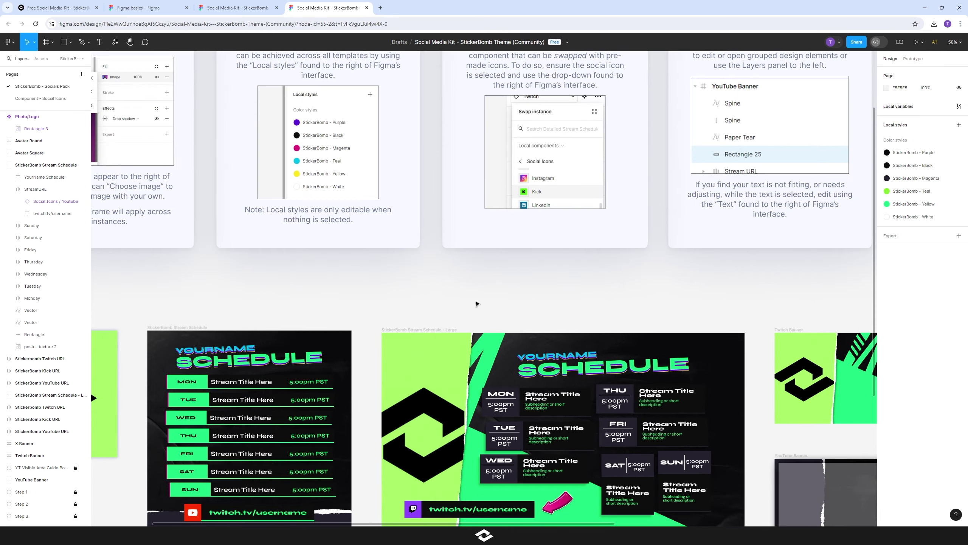
scroll(477, 304, "down", 2)
scroll(476, 303, "down", 3)
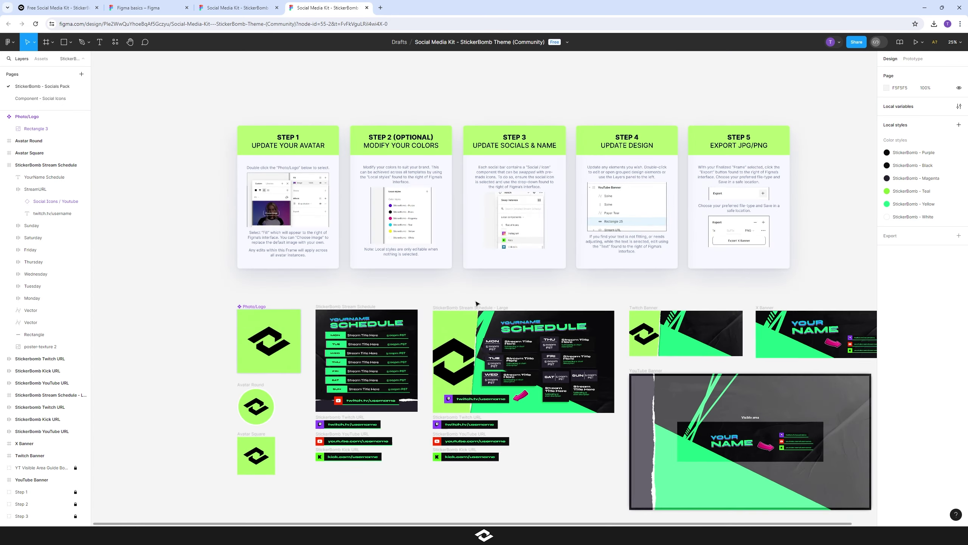
scroll(477, 304, "up", 4)
scroll(477, 303, "down", 4)
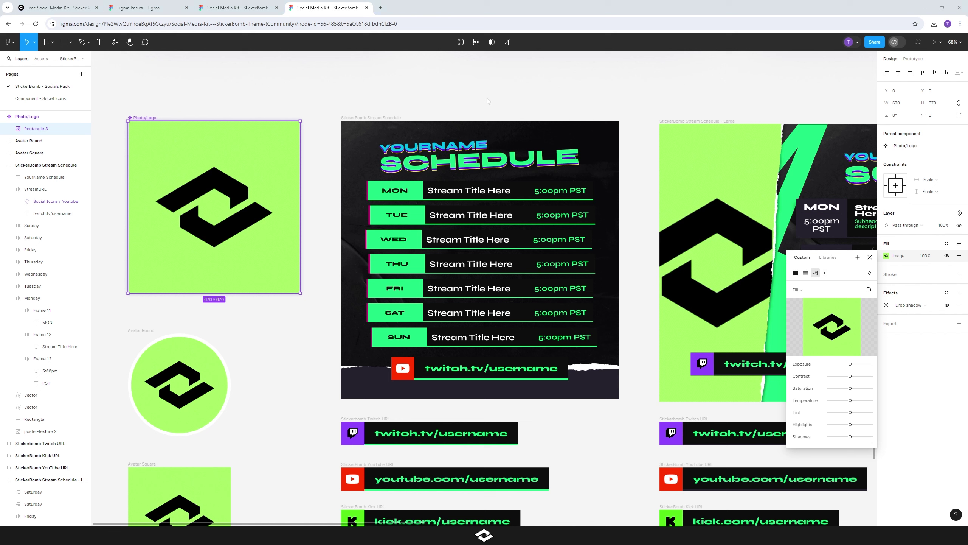
Replace YOURNAME in the schedule heading with 'Nerdordie'
left_click(489, 101)
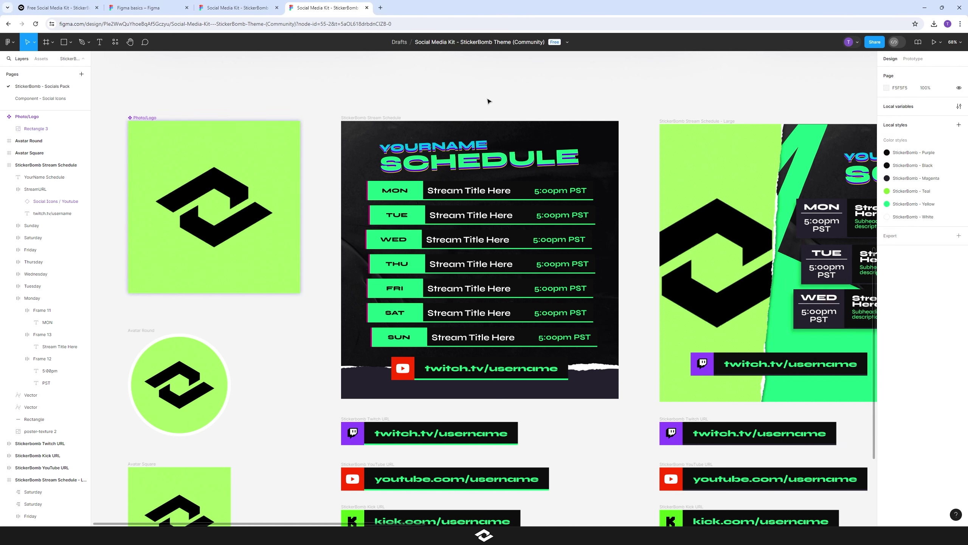
left_click(468, 166)
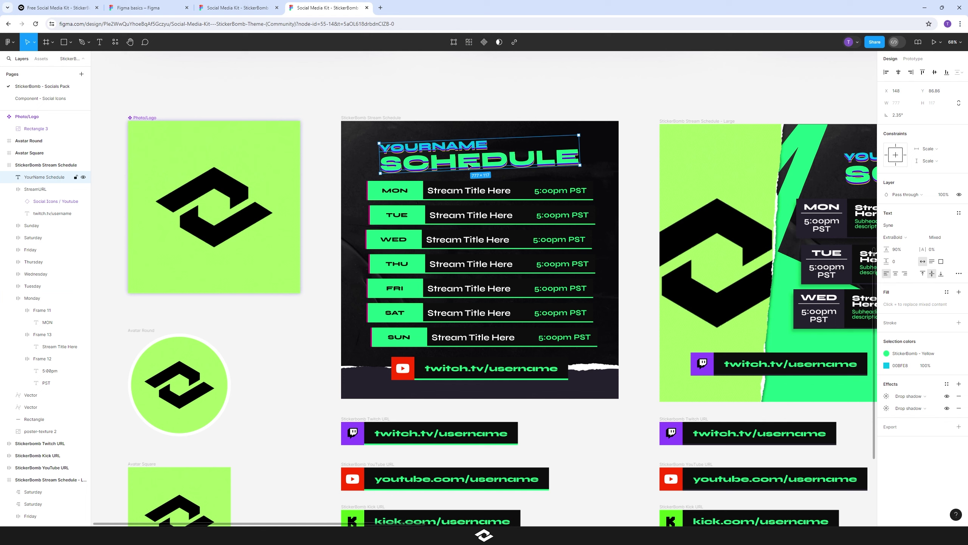
key("Escape")
left_click(425, 160)
double_click(447, 147)
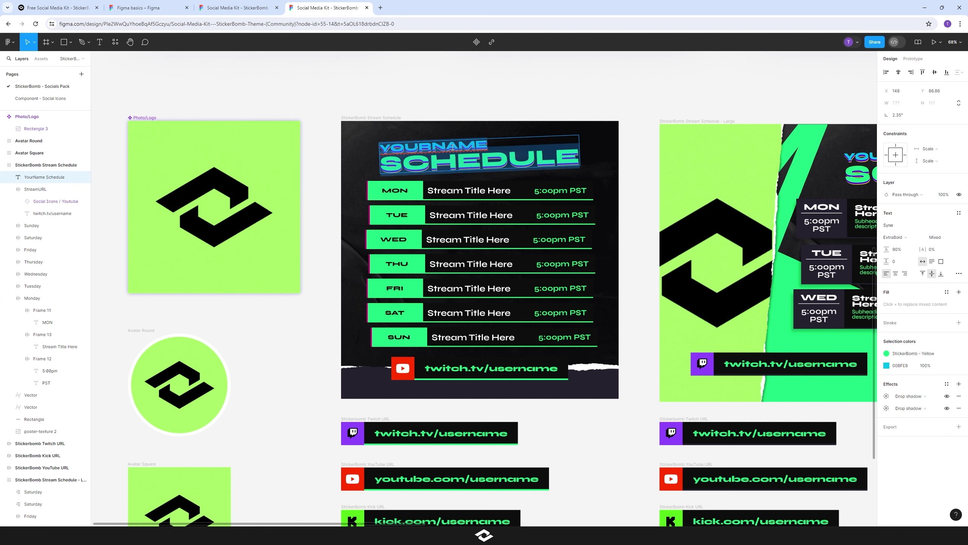
left_click_drag(484, 145, 382, 148)
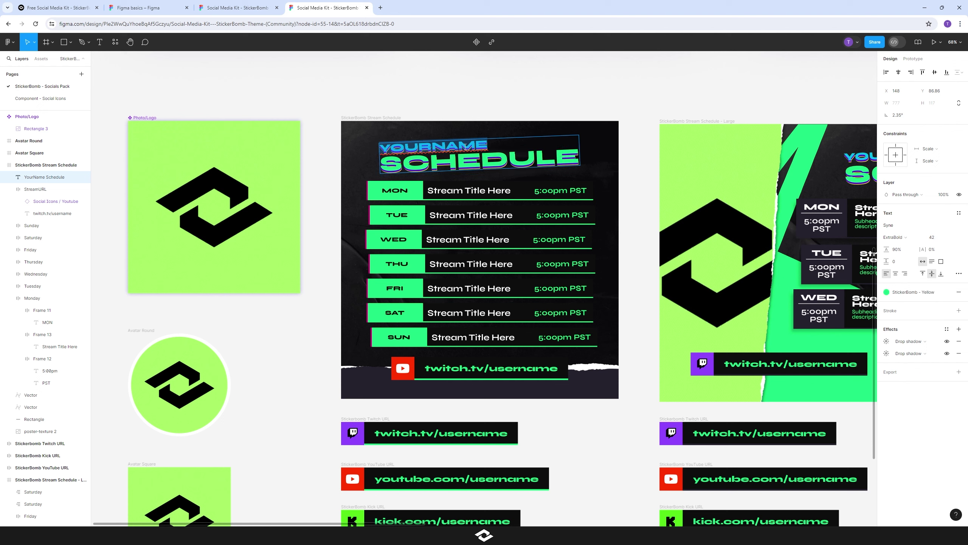
type("Nerdordie")
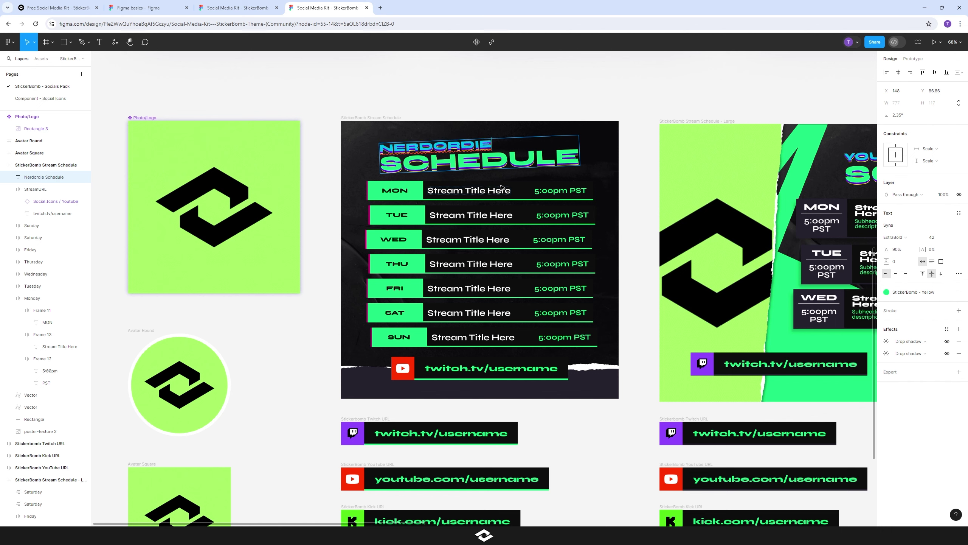
Title Monday's stream 'Elden Ring DLC' and Tuesday's 'GTA RP'
double_click(476, 190)
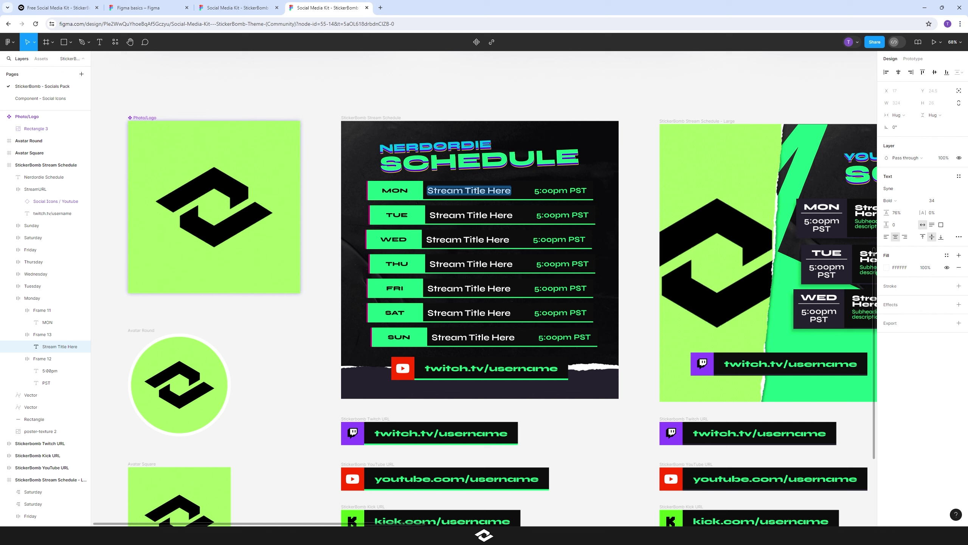
type("Elden Ring DLC")
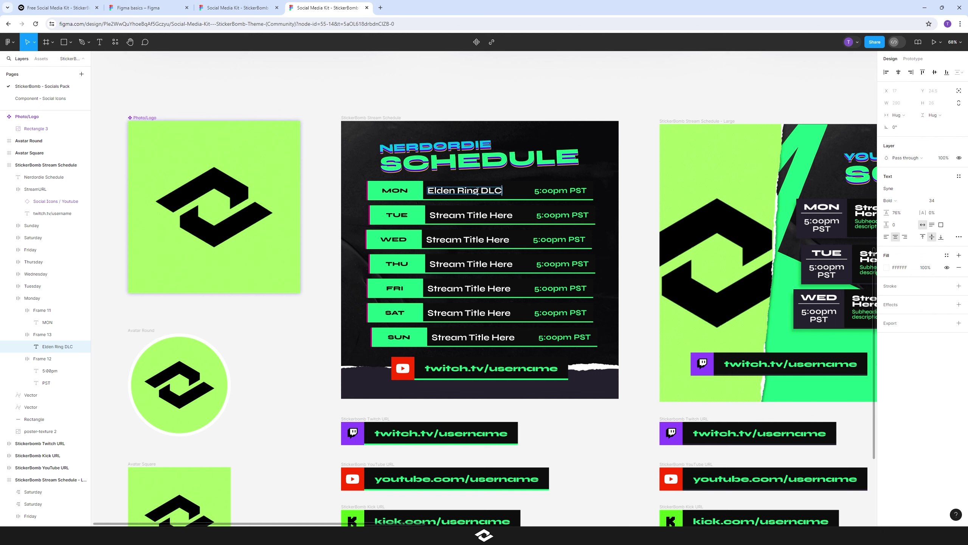
double_click(477, 216)
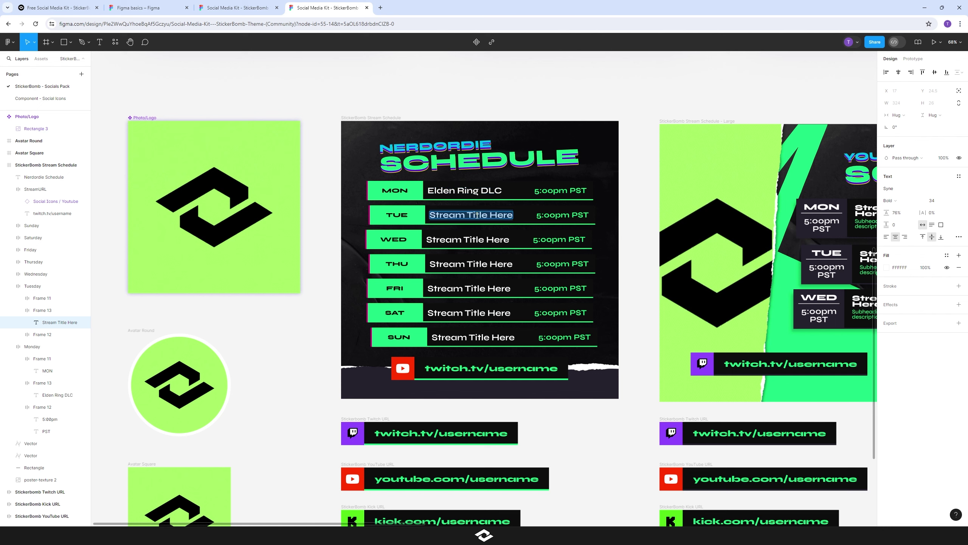
triple_click(477, 218)
type("GTA RP")
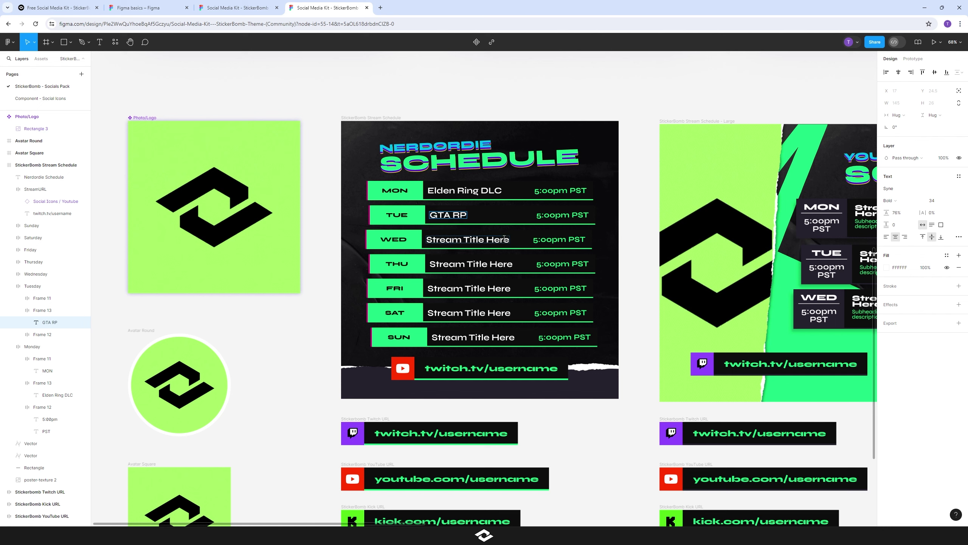
Change Monday's start time to 7:00pm and check the PST labels
double_click(537, 191)
left_click(537, 191)
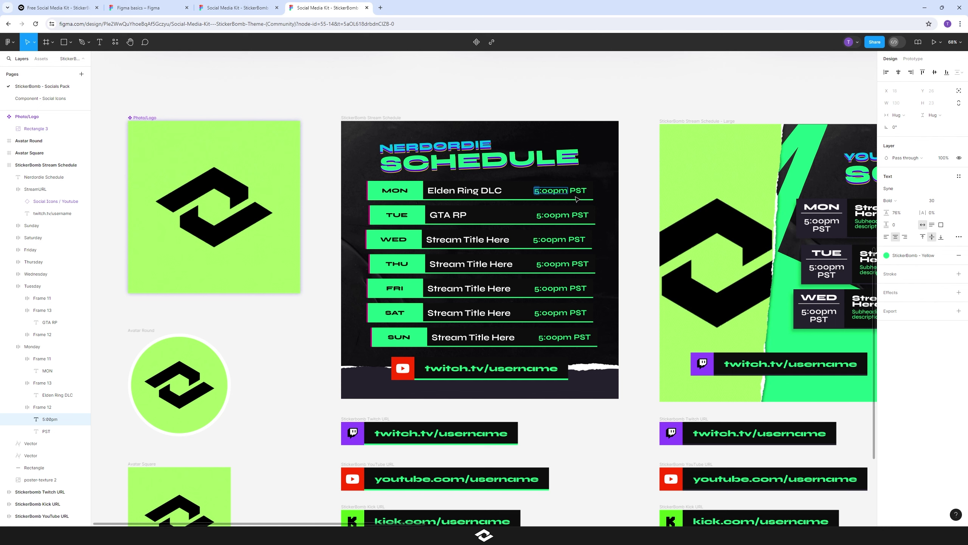
key("Delete")
type("7")
double_click(582, 191)
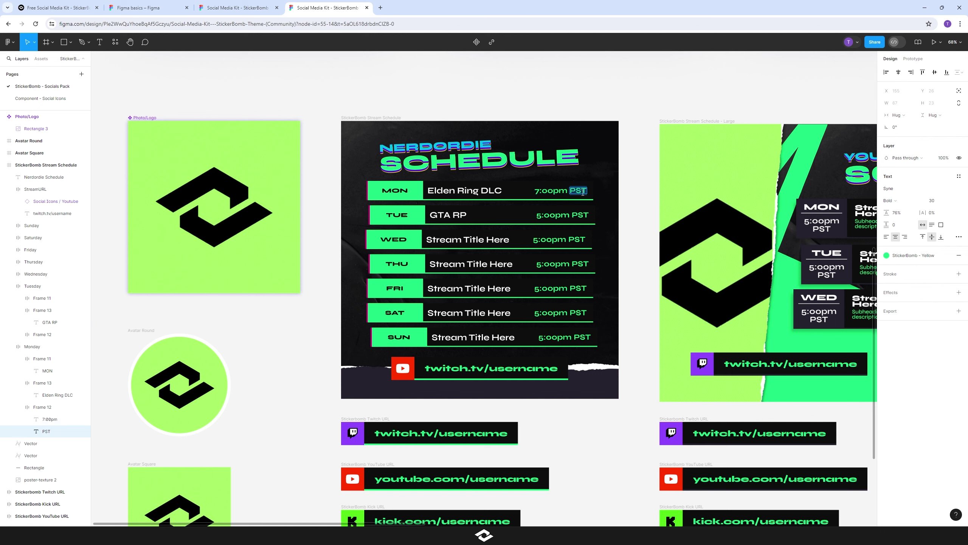
double_click(579, 214)
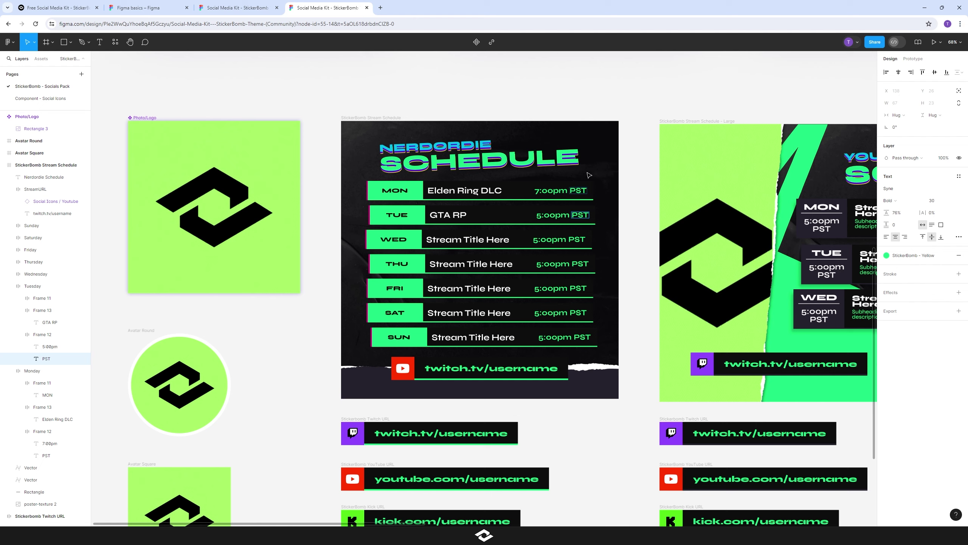
key("Escape")
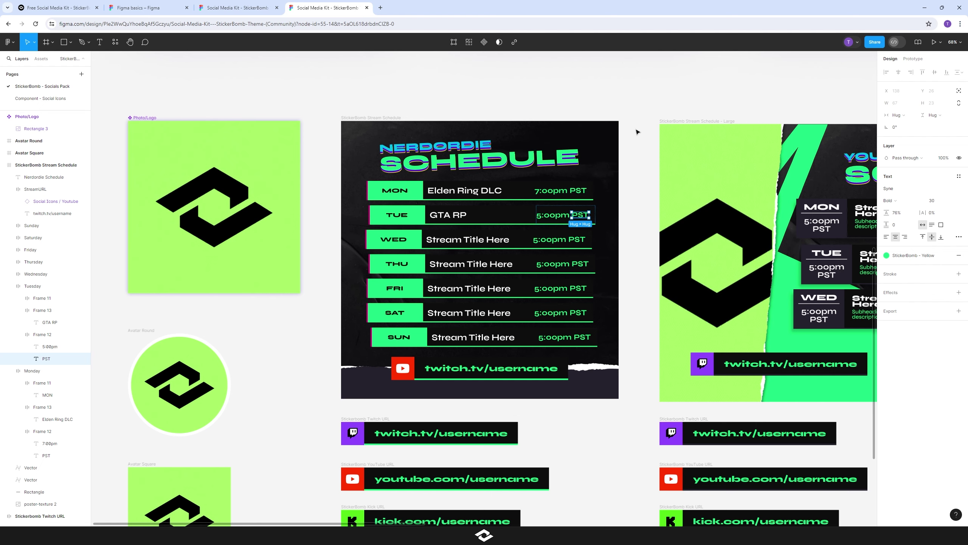
Pan across the Step 1–5 instruction cards, then zoom back to the Stream Schedule - Large frame
scroll(636, 131, "down", 5)
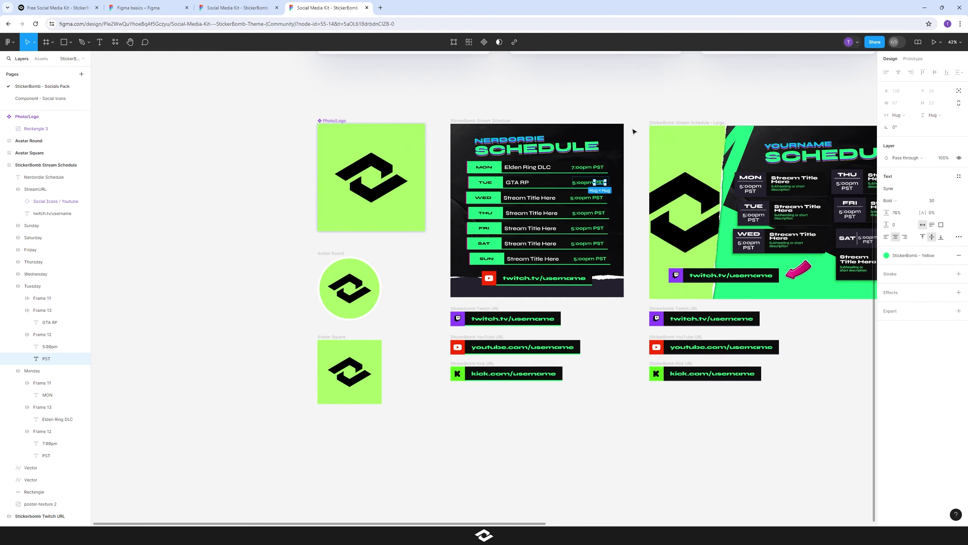
left_click_drag(648, 106, 352, 345)
left_click_drag(449, 324, 535, 314)
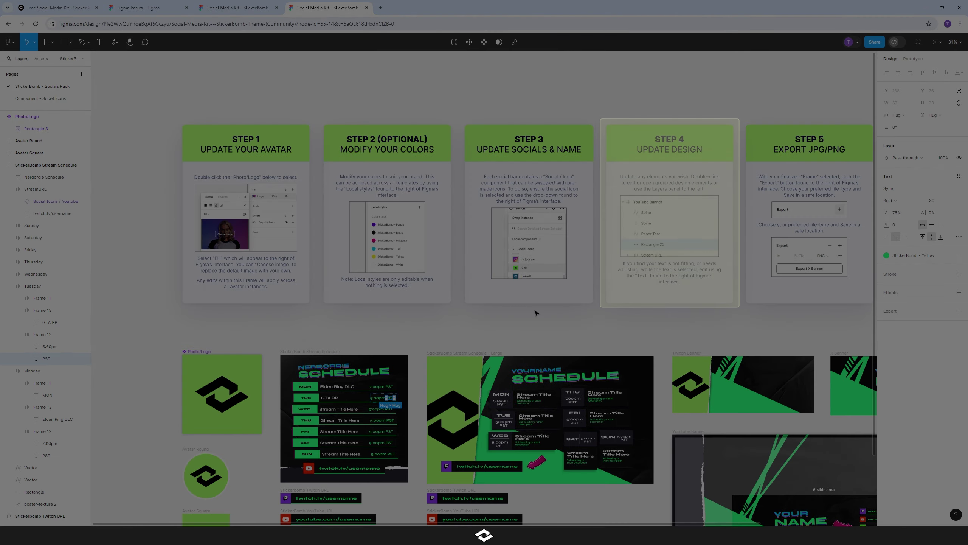
left_click(535, 313)
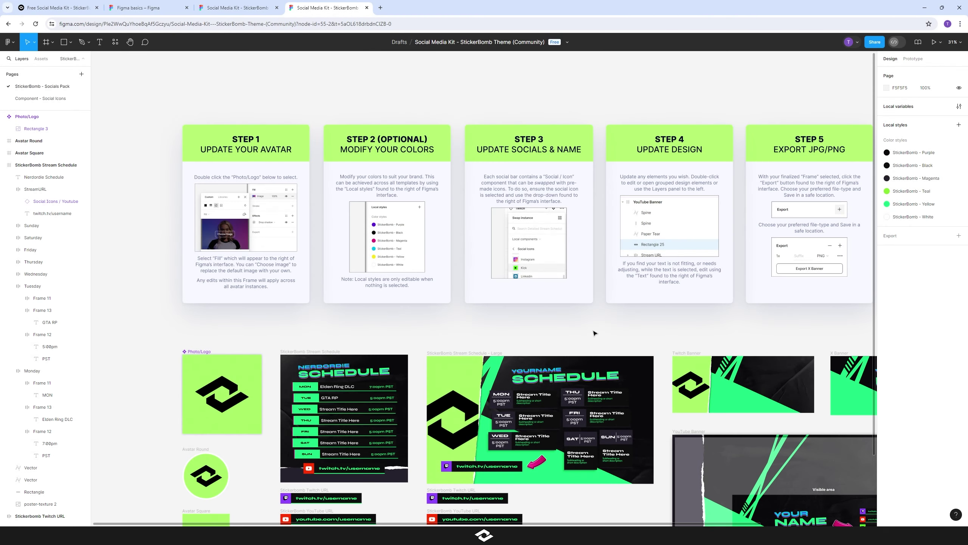
left_click_drag(594, 332, 431, 315)
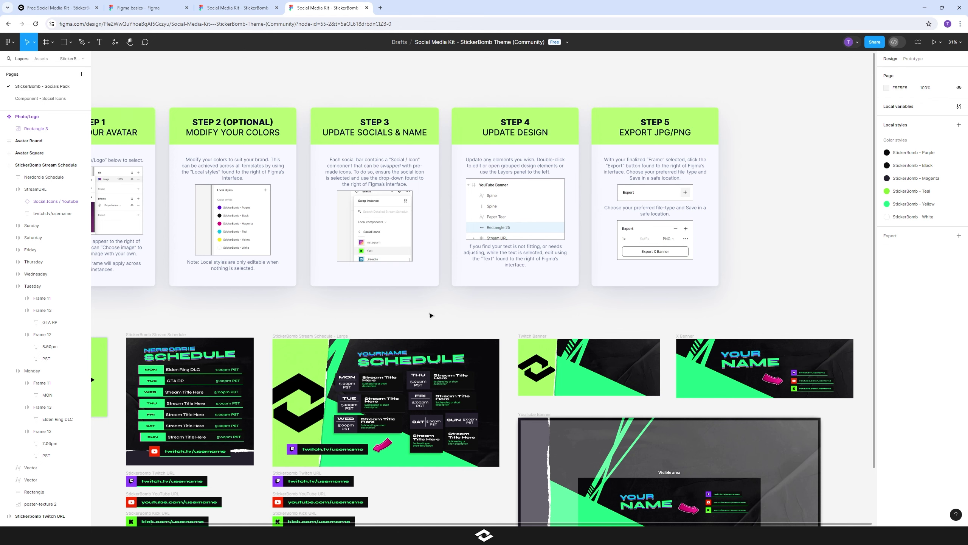
scroll(328, 318, "up", 3)
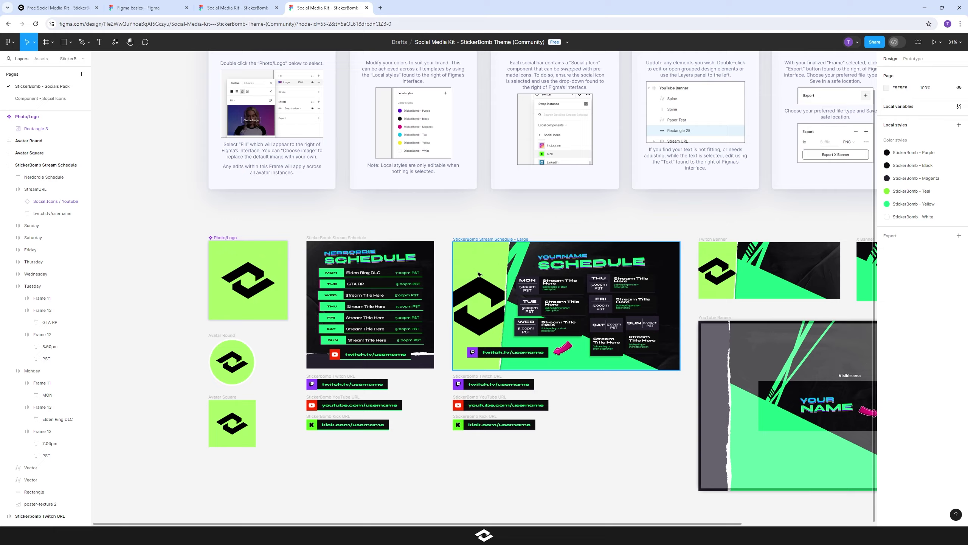
scroll(420, 305, "down", 3)
scroll(460, 325, "up", 3)
Stretch the Avatar frame inside the logo mask group taller upward
left_click(497, 309)
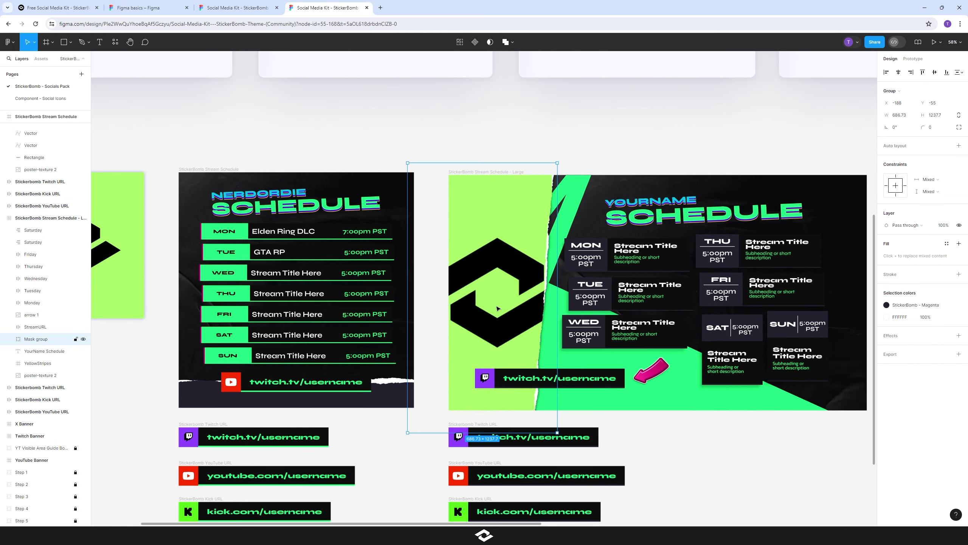
double_click(495, 273)
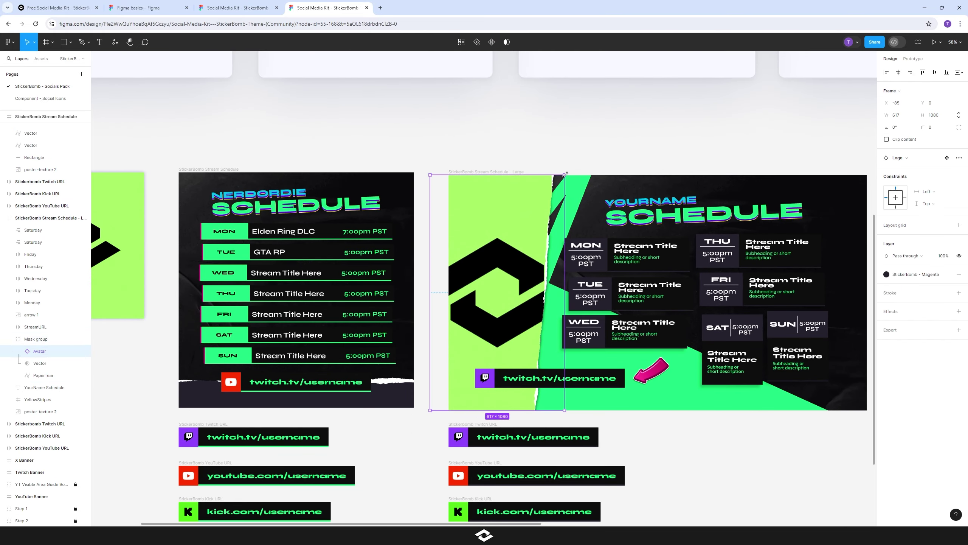
mouse_move(562, 176)
left_mouse_down()
mouse_move(567, 149)
mouse_move(561, 179)
mouse_move(599, 139)
mouse_move(556, 167)
mouse_move(511, 156)
mouse_move(558, 147)
mouse_move(630, 323)
mouse_move(558, 162)
left_mouse_up()
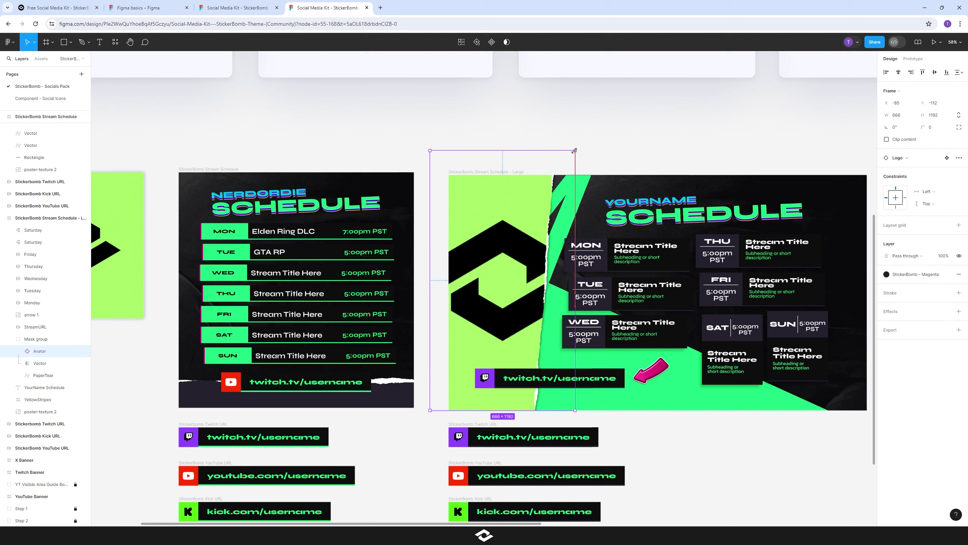
left_click(611, 156)
Narrow the Mask group from its top-right corner and shift it left
left_click(515, 232)
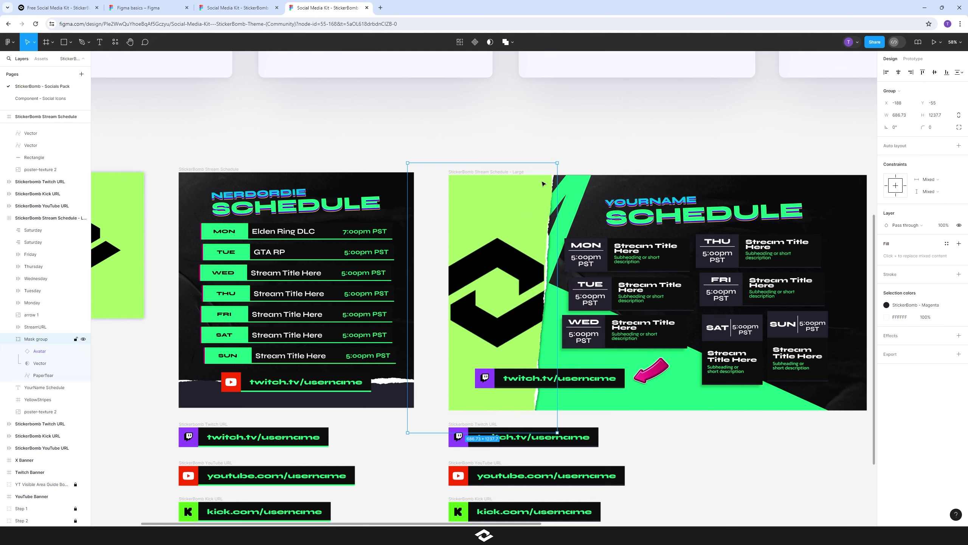
left_click_drag(558, 163, 623, 154)
left_click_drag(559, 205, 519, 210)
left_click(599, 156)
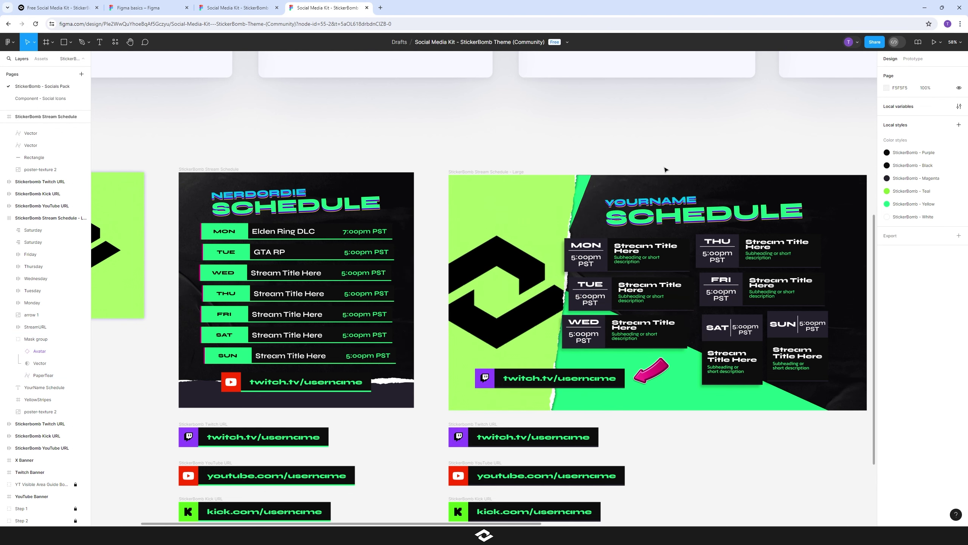
Nudge the YOURNAME SCHEDULE title with Shift+arrow keys into the schedule's top-right corner
left_click_drag(659, 159, 545, 143)
left_click_drag(655, 157, 466, 148)
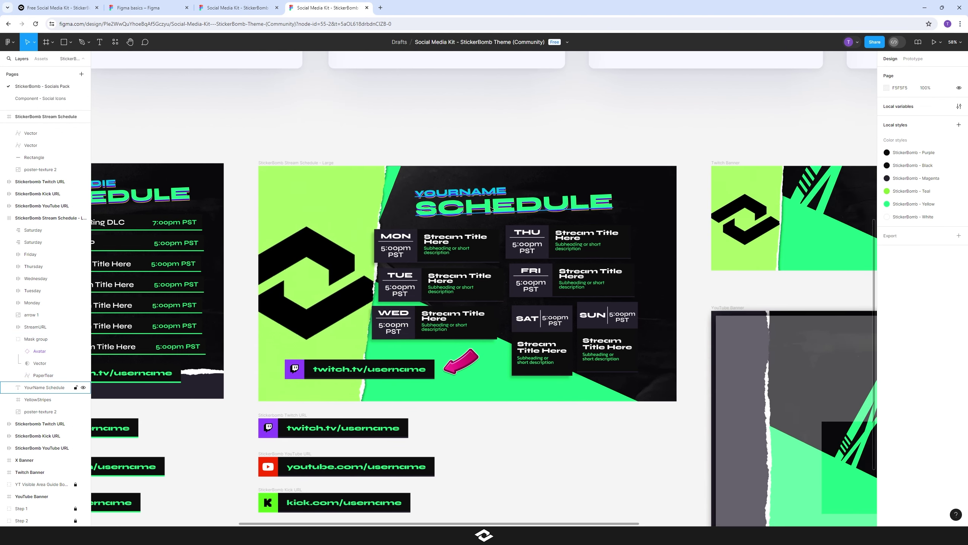
left_click(505, 209)
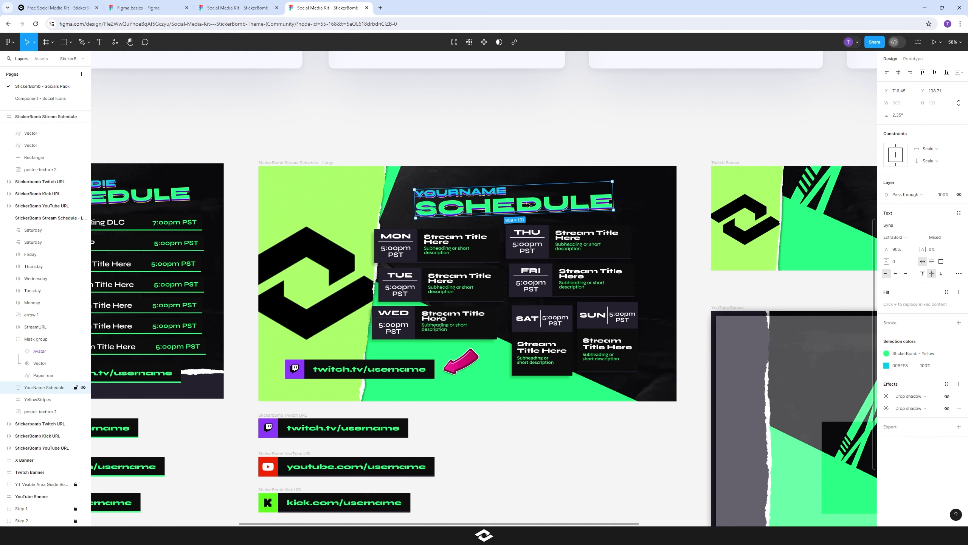
key("Down")
key("Down")
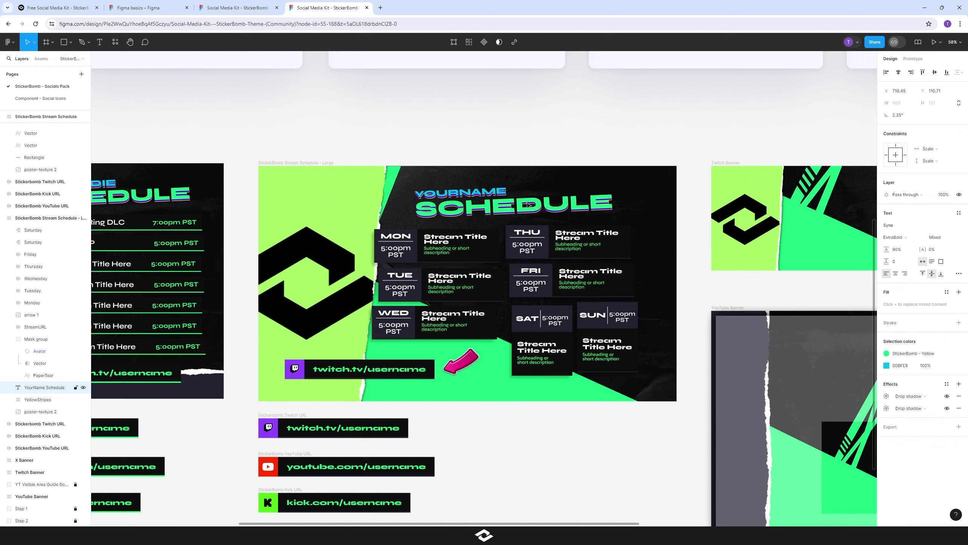
key("shift+Down")
key("shift+Down")
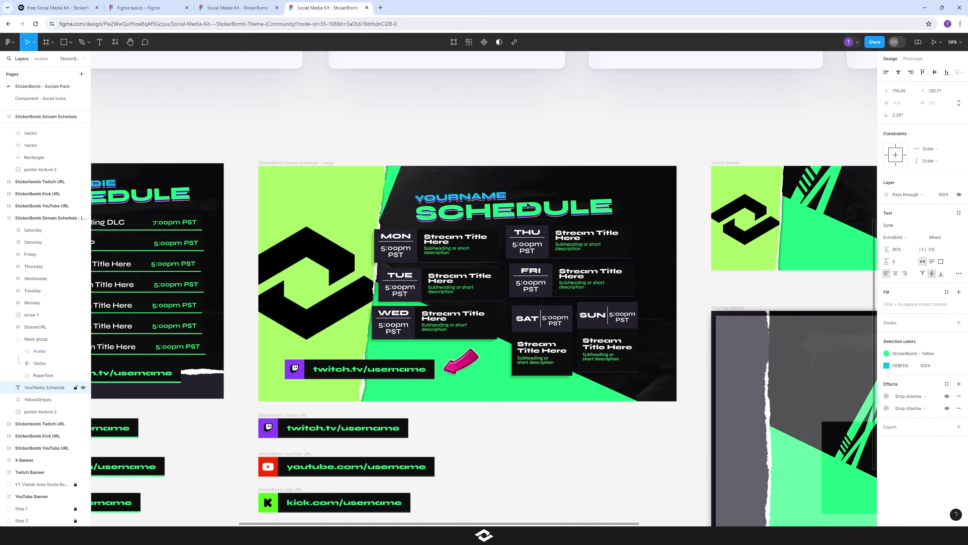
key("shift+Up")
key("shift+Up")
key("shift+Up")
key("shift+Left")
key("shift+Left")
key("shift+Left")
key("shift+Left")
key("shift+Left")
key("shift+Left")
key("shift+Left")
key("shift+Left")
key("shift+Left")
key("shift+Left")
key("shift+Left")
key("shift+Left")
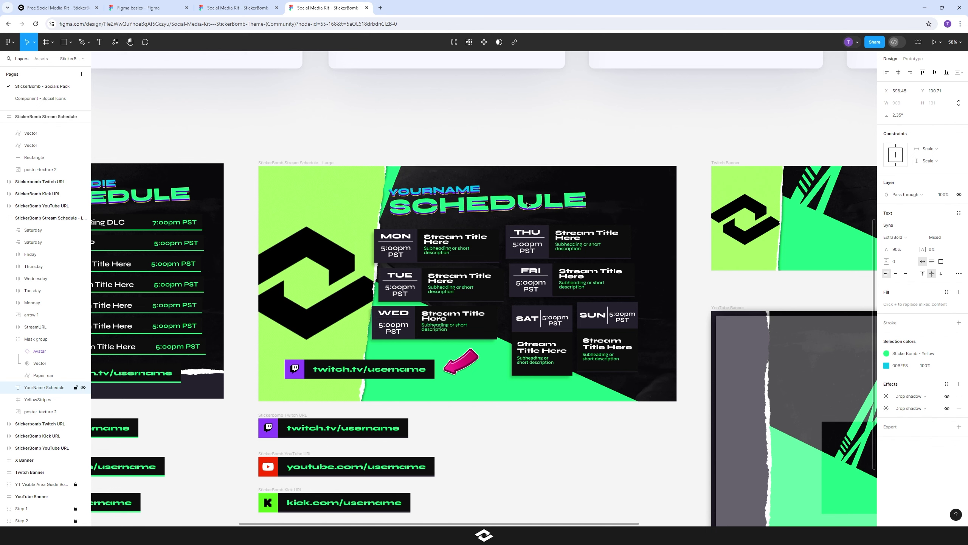
key("shift+Right")
key("shift+Right")
key("shift+Right")
key("shift+Right")
key("shift+Right")
key("shift+Right")
key("shift+Right")
key("shift+Right")
key("shift+Right")
key("shift+Right")
key("shift+Right")
key("shift+Right")
key("shift+Right")
key("shift+Right")
key("shift+Right")
key("shift+Right")
key("shift+Right")
key("shift+Right")
key("shift+Right")
key("shift+Right")
key("shift+Up")
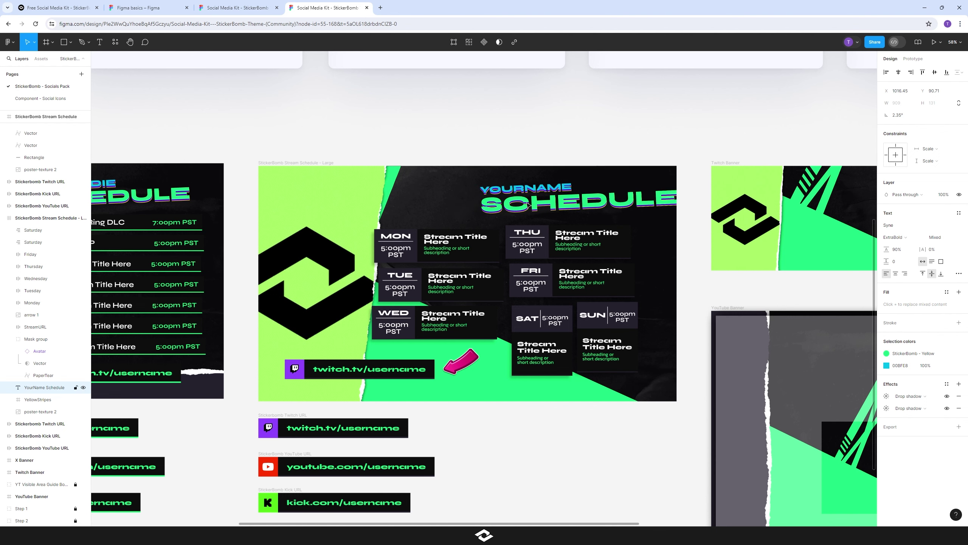
key("shift+Left")
key("shift+Left")
key("shift+Left")
key("shift+Up")
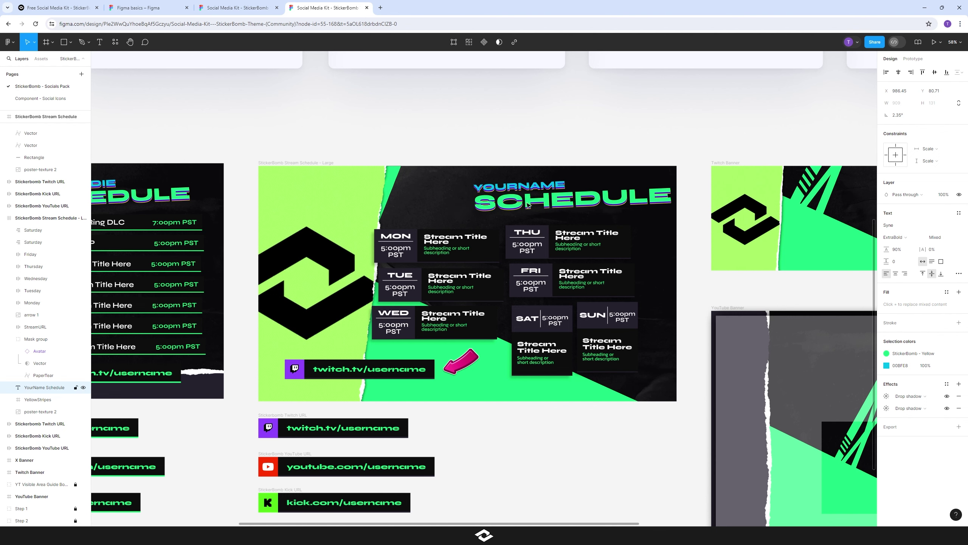
scroll(528, 205, "down", 1)
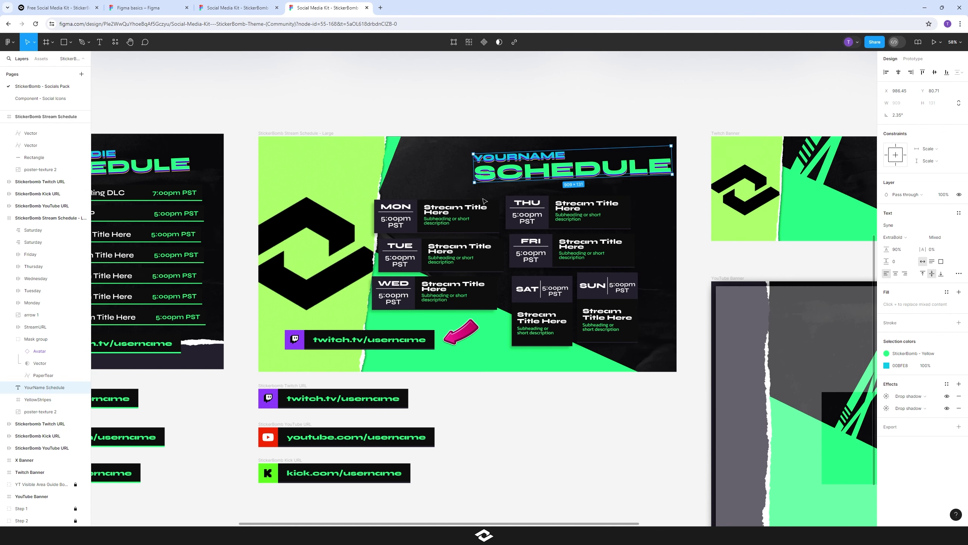
Delete the SUN card and drag the SAT card right into its empty slot
left_click(613, 304)
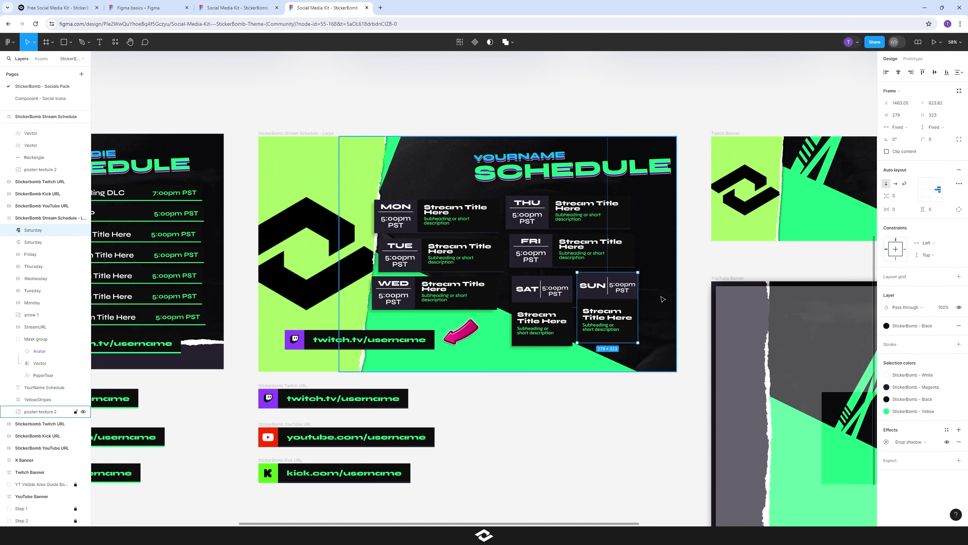
key("Delete")
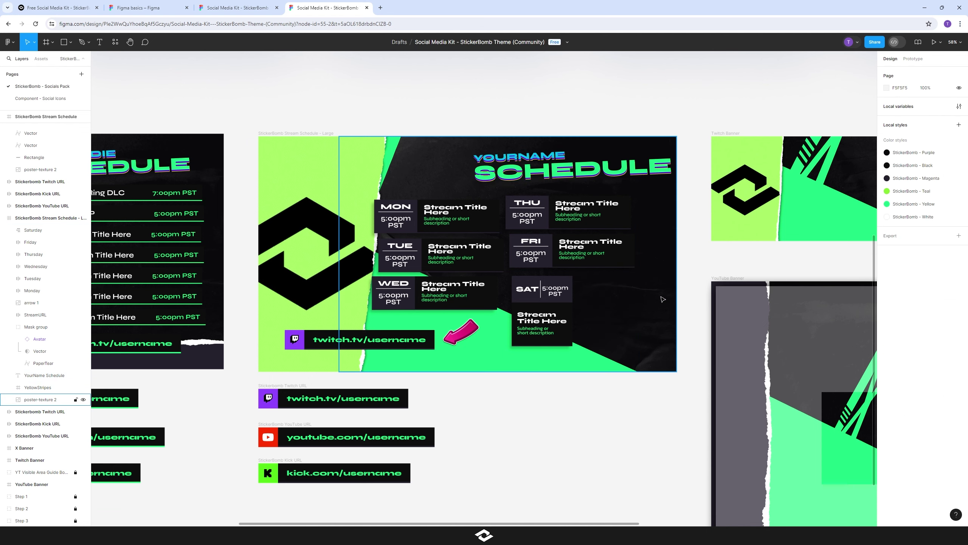
left_click(586, 286)
left_click_drag(586, 287, 623, 286)
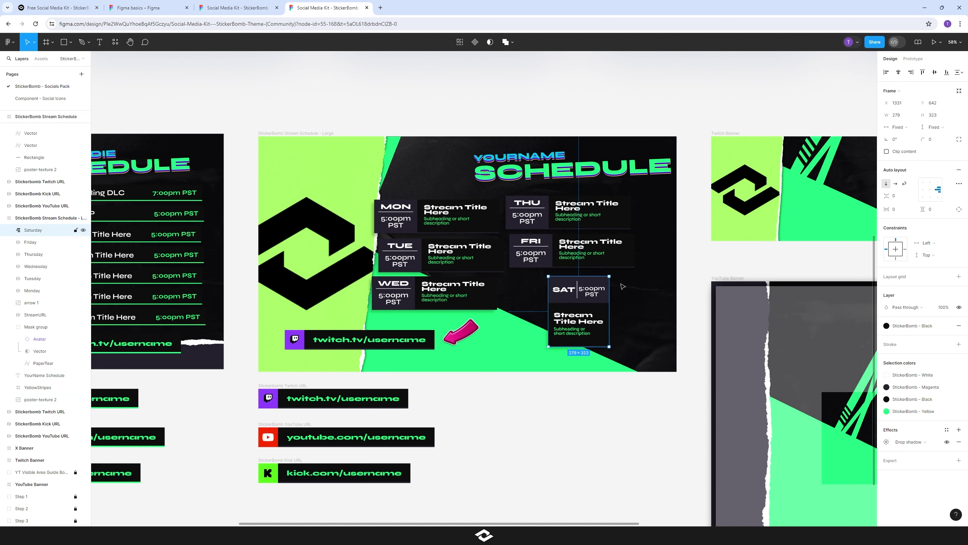
left_click(603, 407)
left_click(459, 331)
left_click(502, 388)
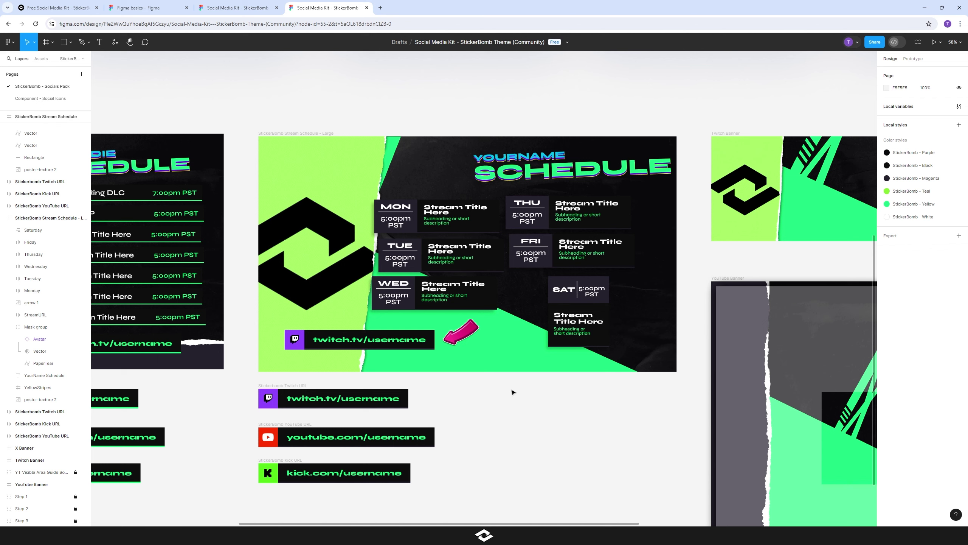
Drag the pink arrow up beside the TUE and WED cards on the large schedule
mouse_move(464, 334)
left_mouse_down()
mouse_move(446, 330)
mouse_move(453, 336)
left_mouse_up()
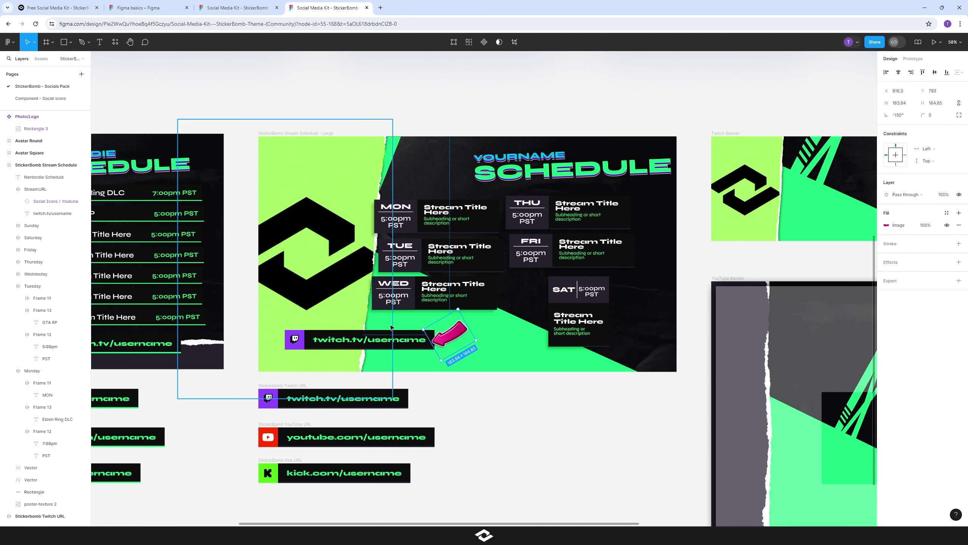
left_click_drag(450, 330, 426, 269)
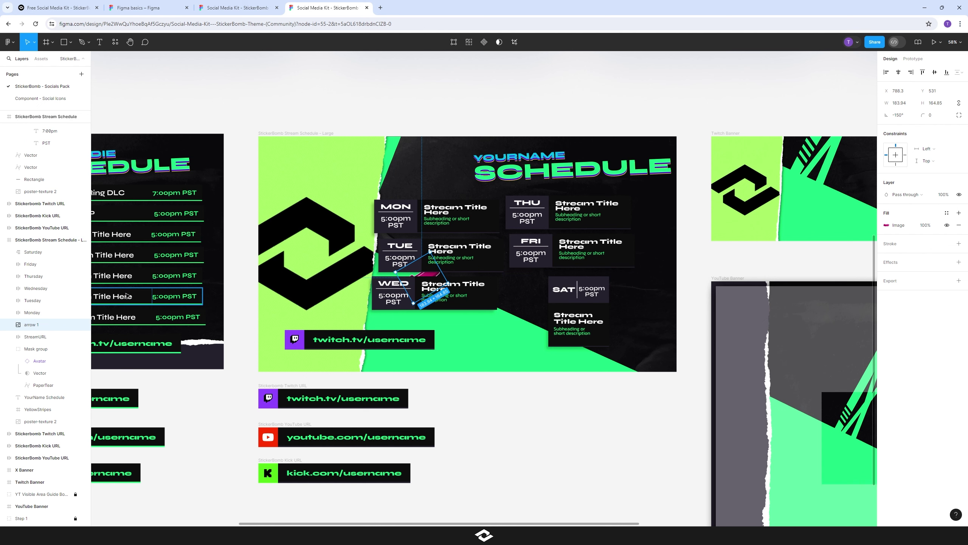
mouse_move(57, 325)
left_mouse_down()
mouse_move(54, 126)
mouse_move(48, 257)
mouse_move(52, 153)
left_mouse_up()
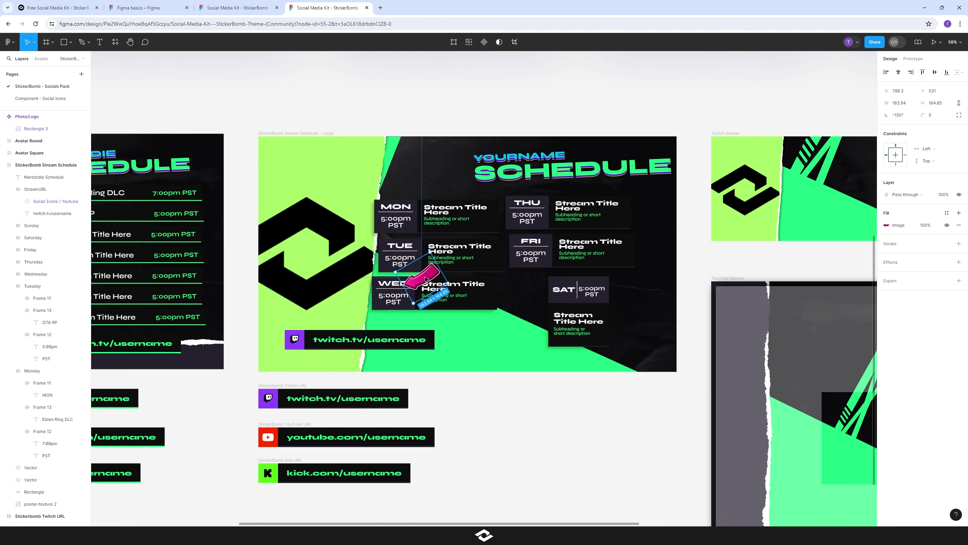
Deselect the arrow and pan across the canvas to the Twitch, X and YouTube banner frames
left_click(530, 409)
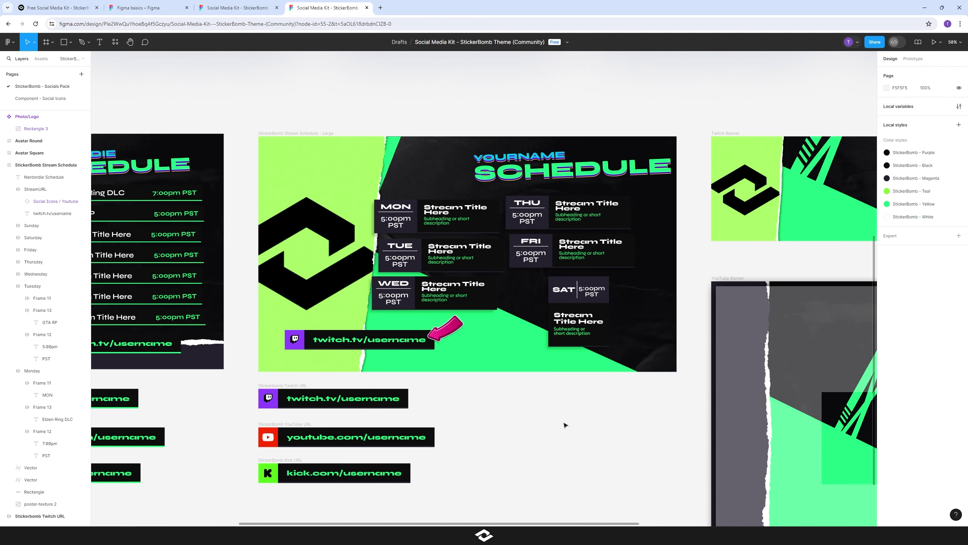
left_click_drag(564, 423, 334, 385)
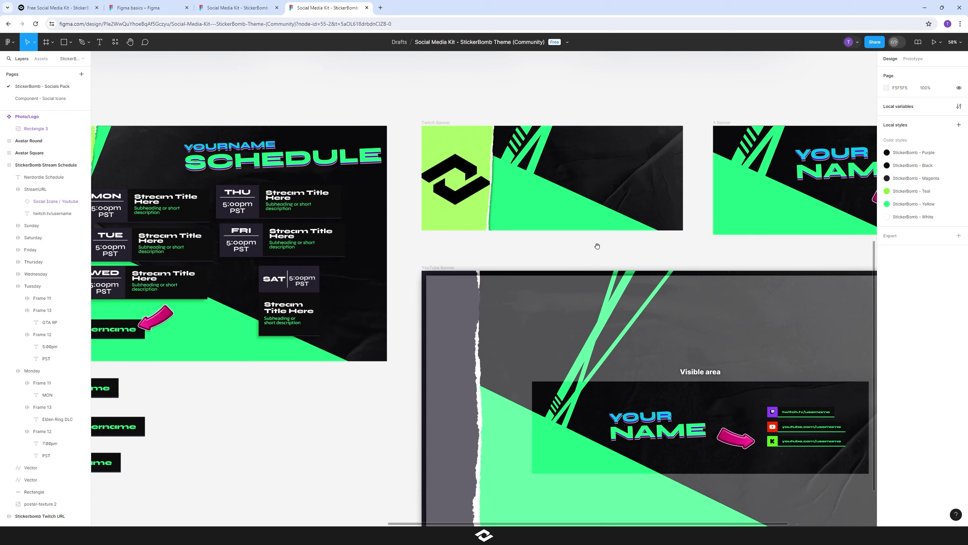
left_click_drag(597, 244, 345, 166)
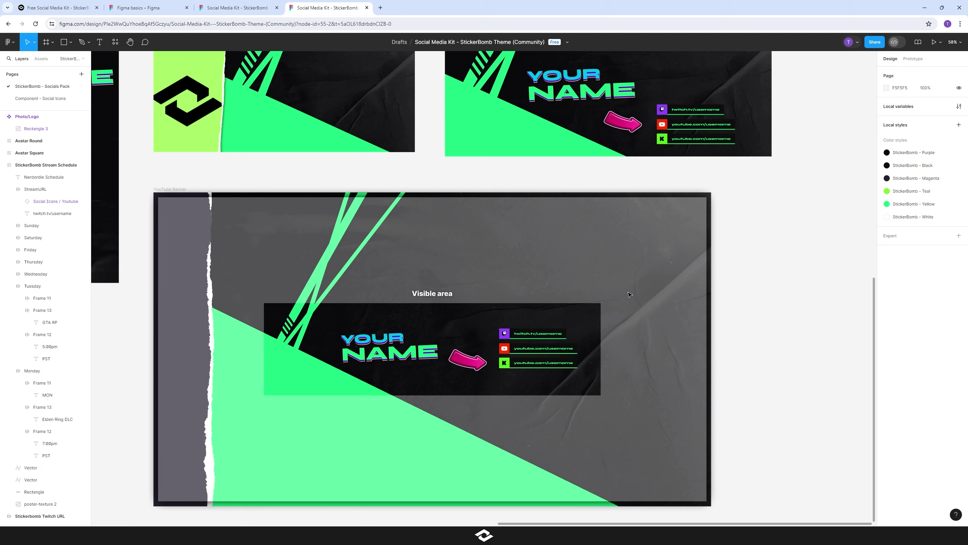
Select the magenta arrow on the YouTube banner, zoom in to inspect it, then zoom back out
left_click(472, 365)
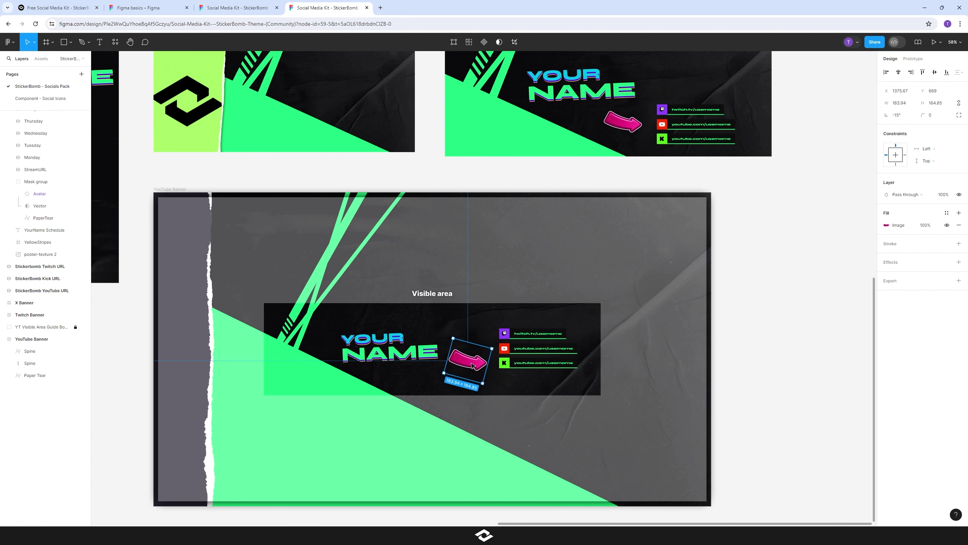
scroll(473, 365, "up", 5)
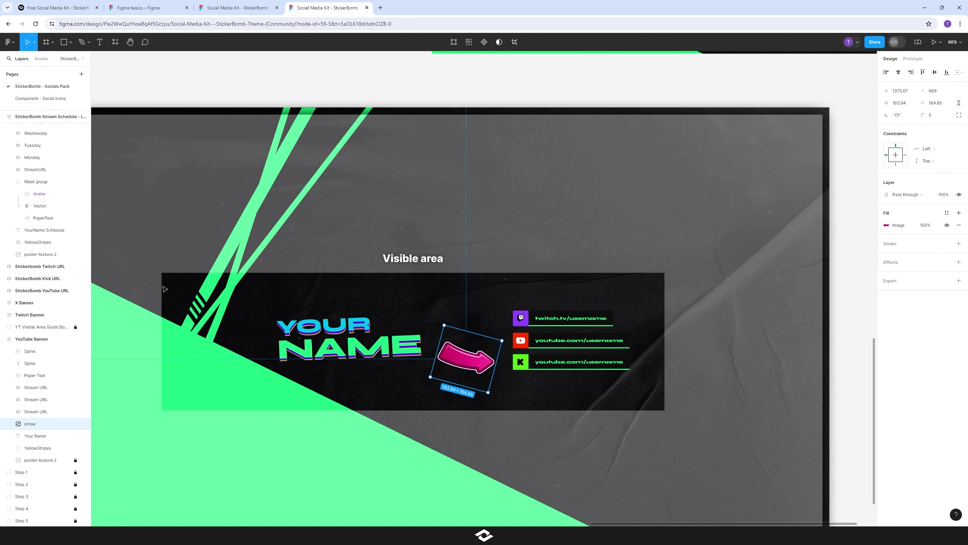
key("minus")
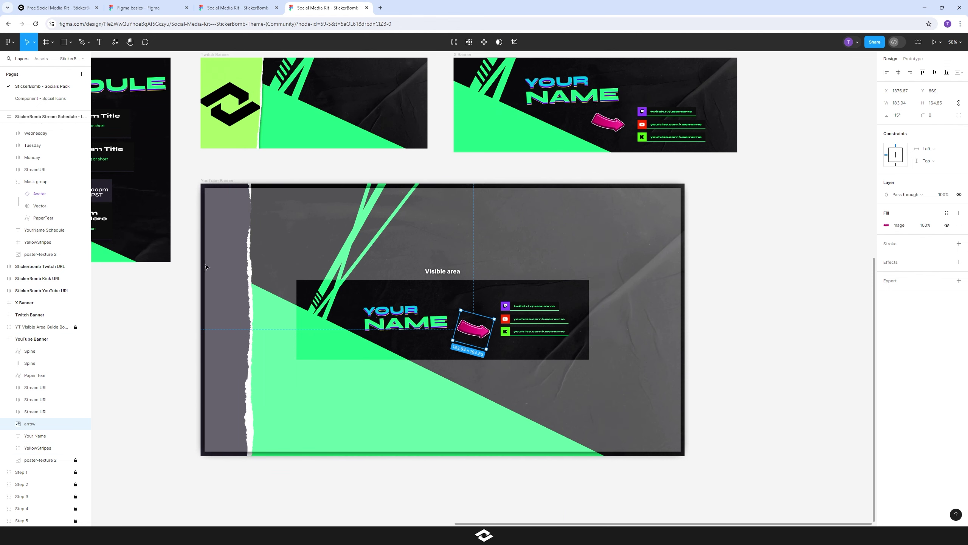
Deselect the arrow and pan left to the avatar logos and stream schedules
left_click(711, 254)
scroll(713, 259, "up", 2)
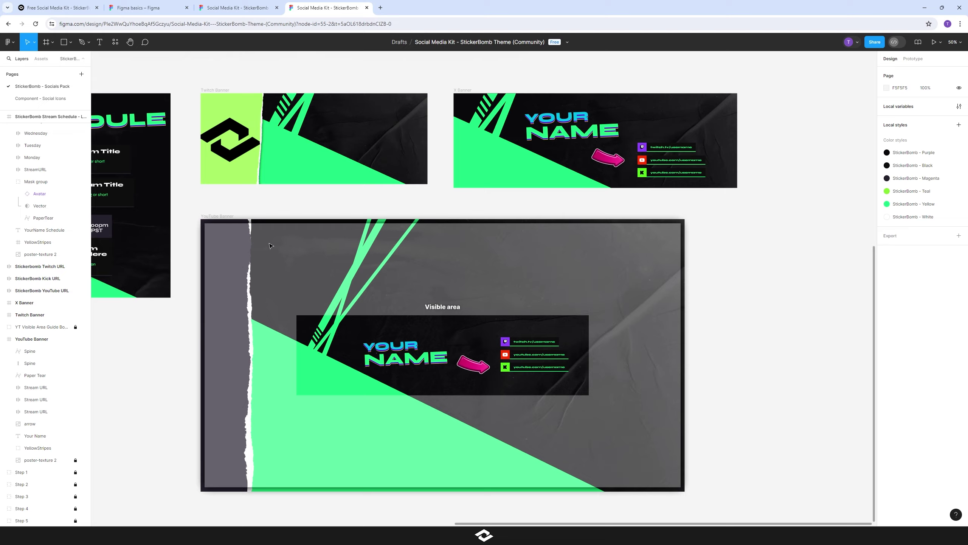
left_click_drag(212, 248, 578, 222)
left_click_drag(252, 267, 319, 338)
Pan back to the banners, zoom the X banner to 100%, fit all frames, then zoom to 50%
left_click_drag(125, 400, 356, 427)
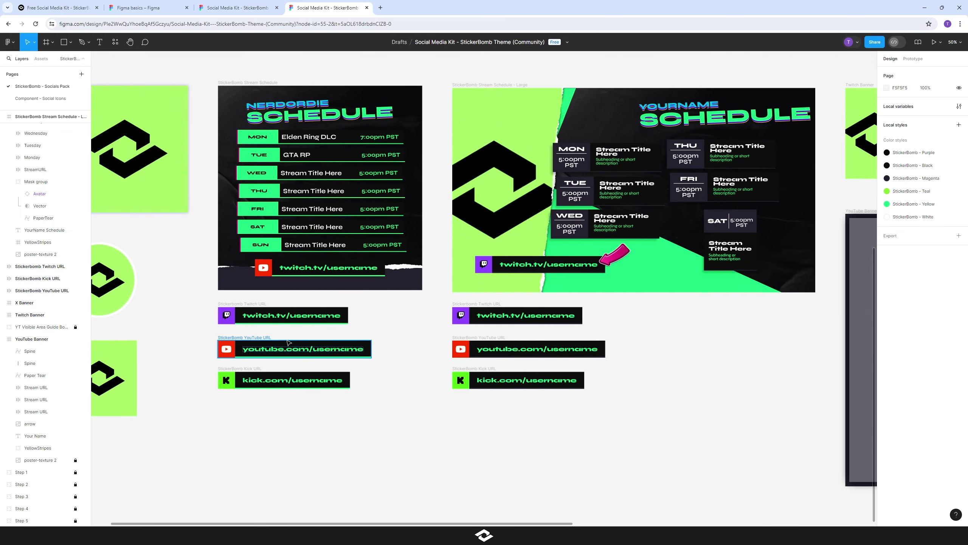
left_click_drag(651, 330, 313, 402)
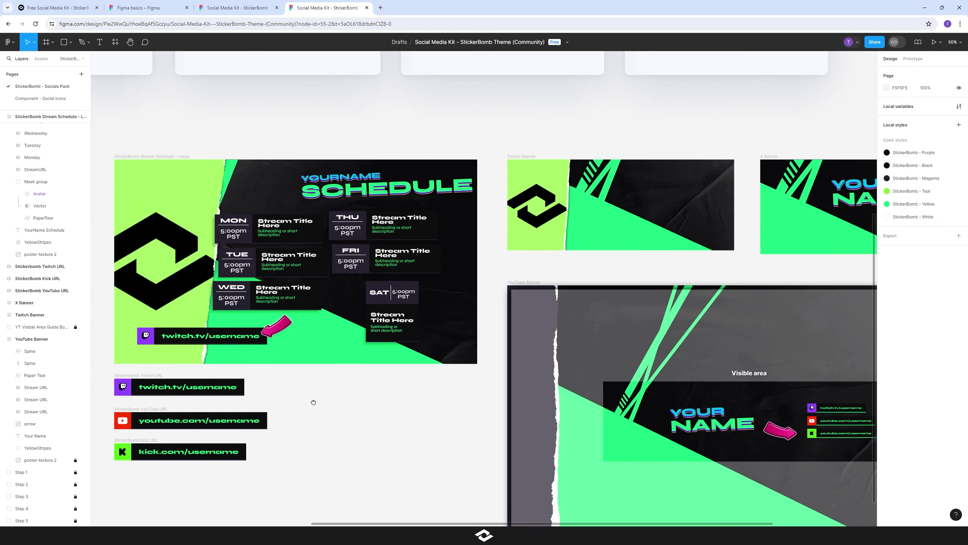
scroll(313, 402, "right", 10)
scroll(314, 402, "up", 2)
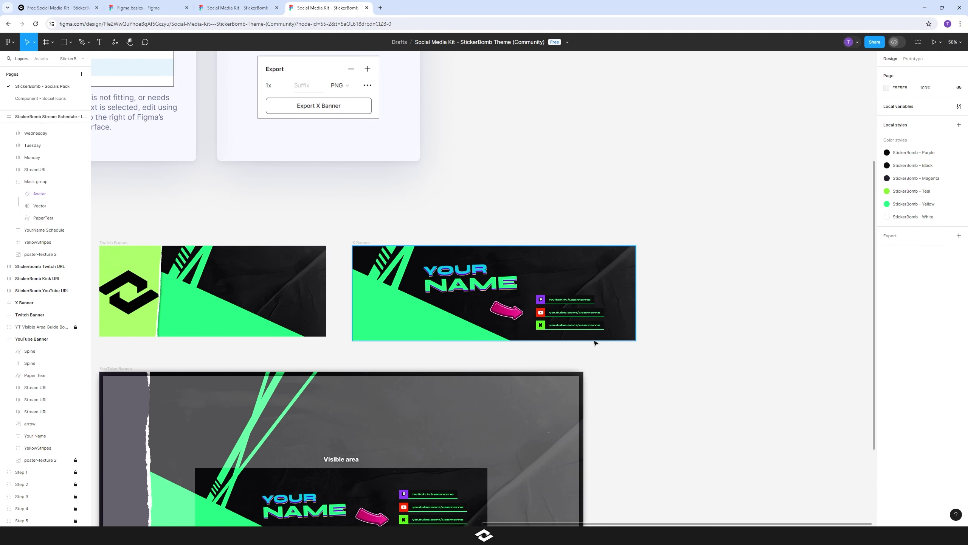
key("shift+0")
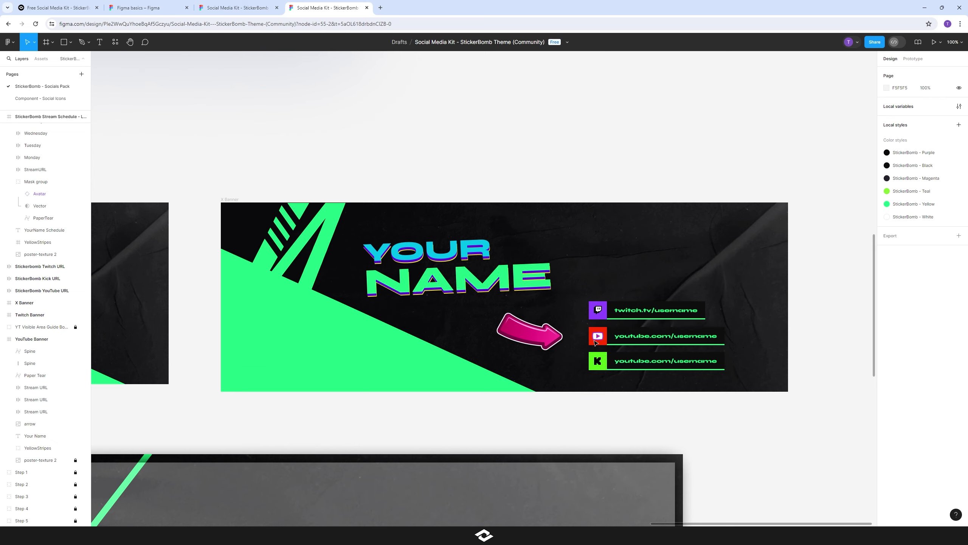
key("shift+1")
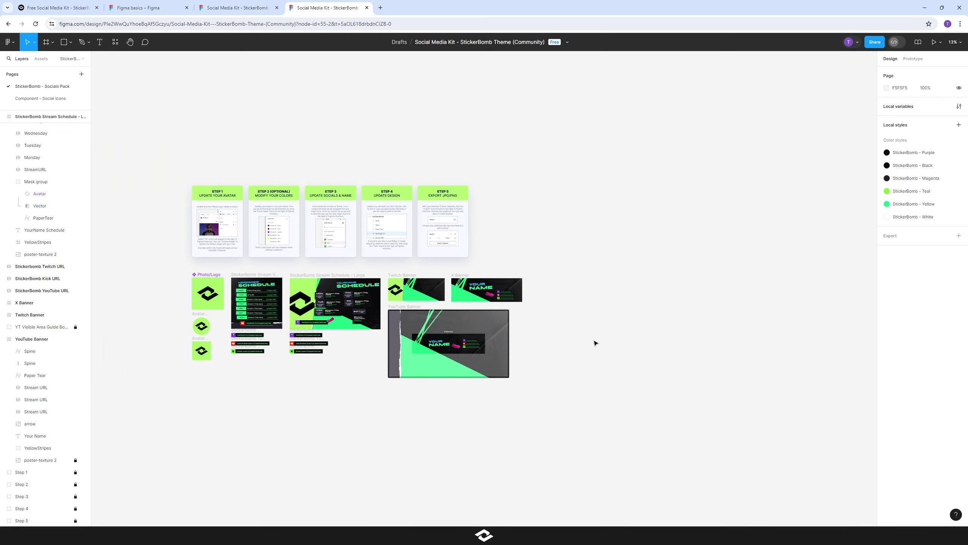
key("ctrl+plus")
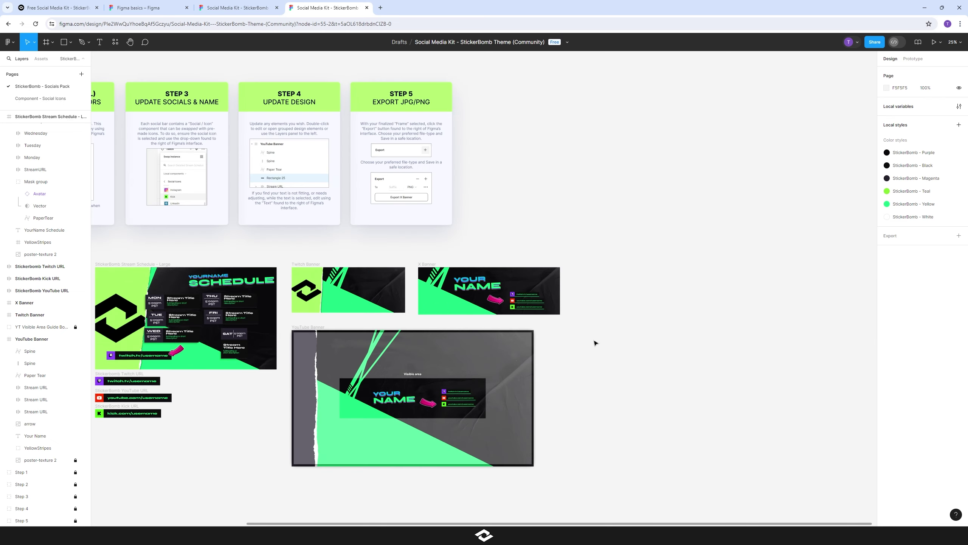
key("ctrl+plus")
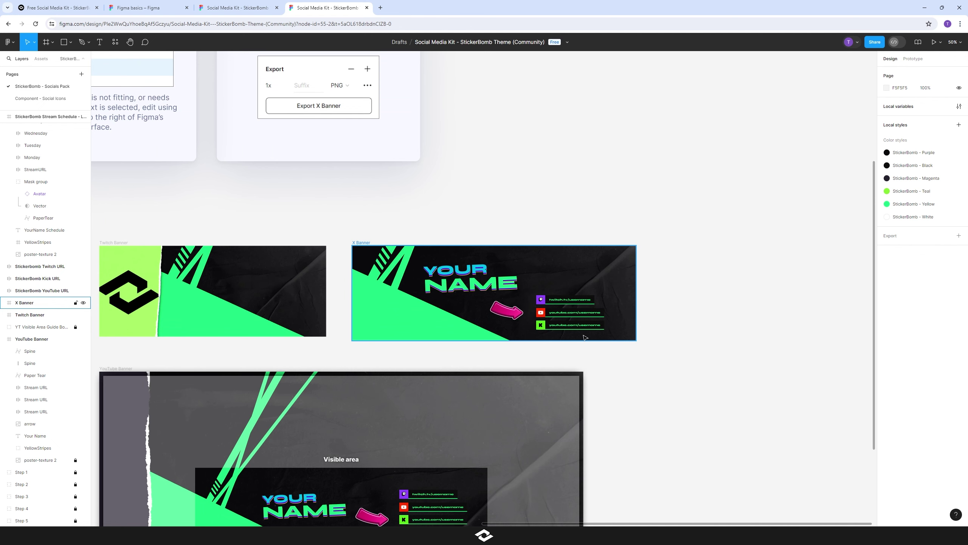
Deselect the X Banner and pan to read the Step 5 export instructions card
left_click(441, 136)
left_click_drag(479, 152, 549, 389)
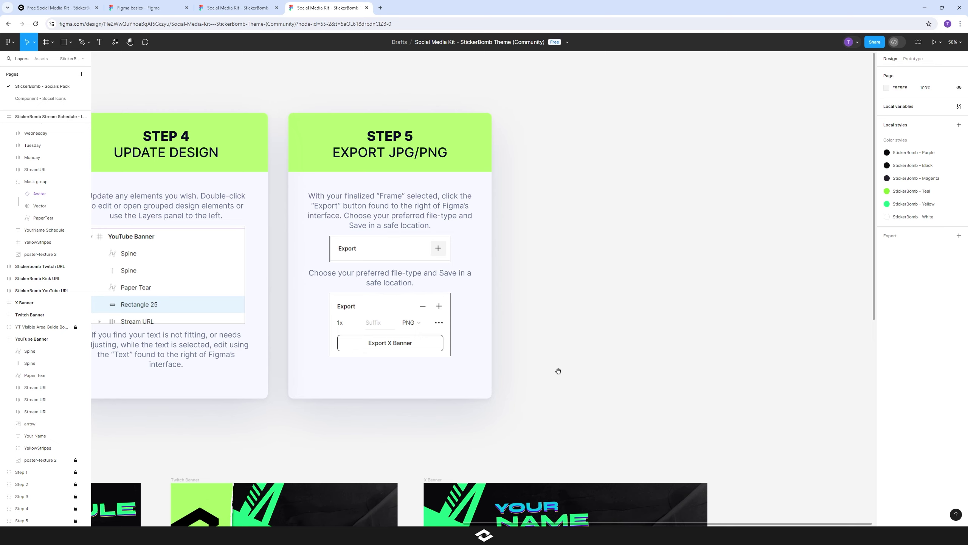
left_click_drag(558, 370, 602, 408)
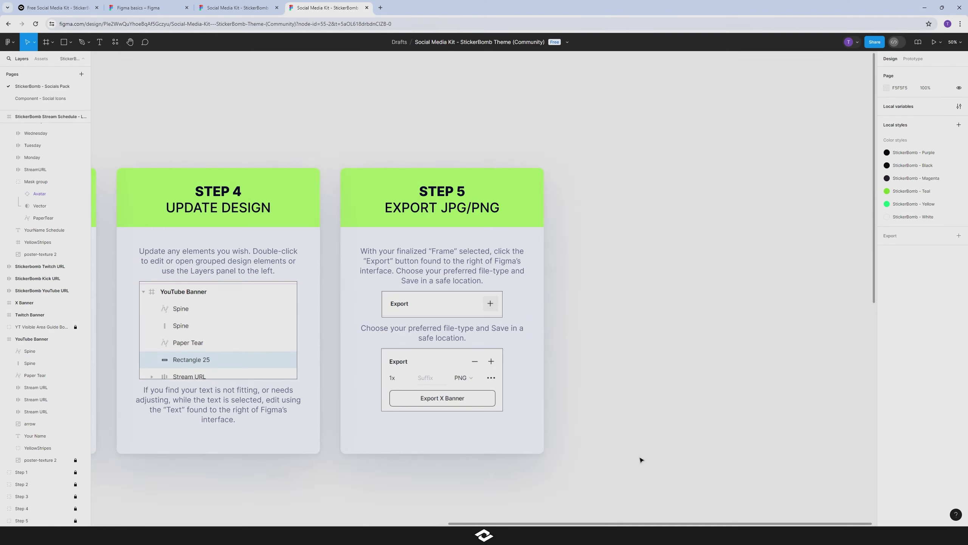
Pan back to frame the Twitch, X and YouTube banners fully in view
left_click_drag(640, 459, 660, 154)
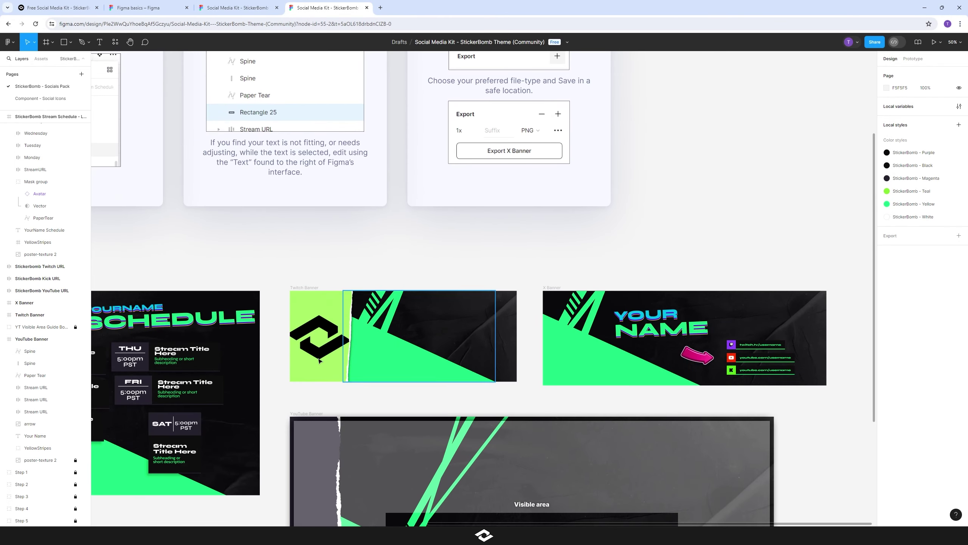
left_click_drag(277, 394, 391, 129)
left_click_drag(406, 346, 449, 460)
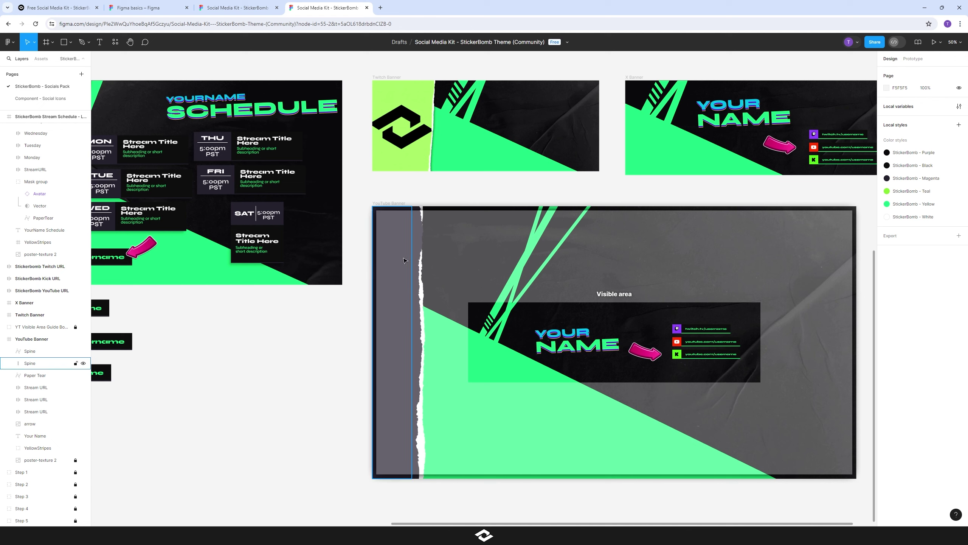
Select the YouTube Banner frame and export it with PNG kept as the format
left_click(397, 205)
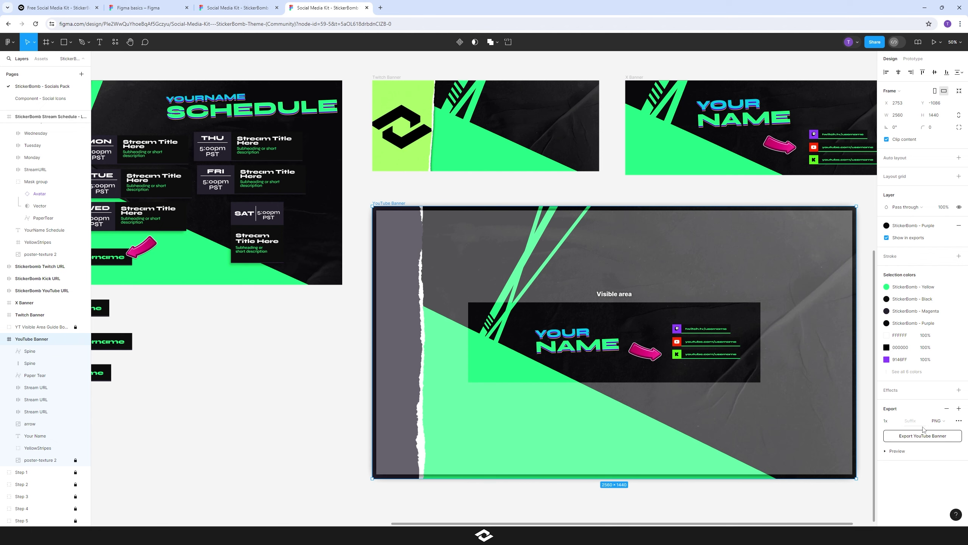
left_click(944, 424)
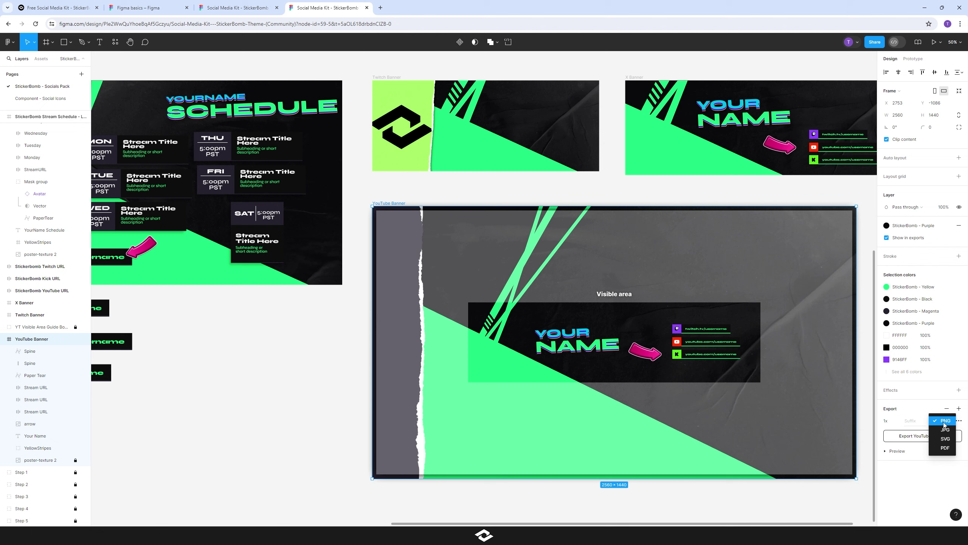
left_click(944, 421)
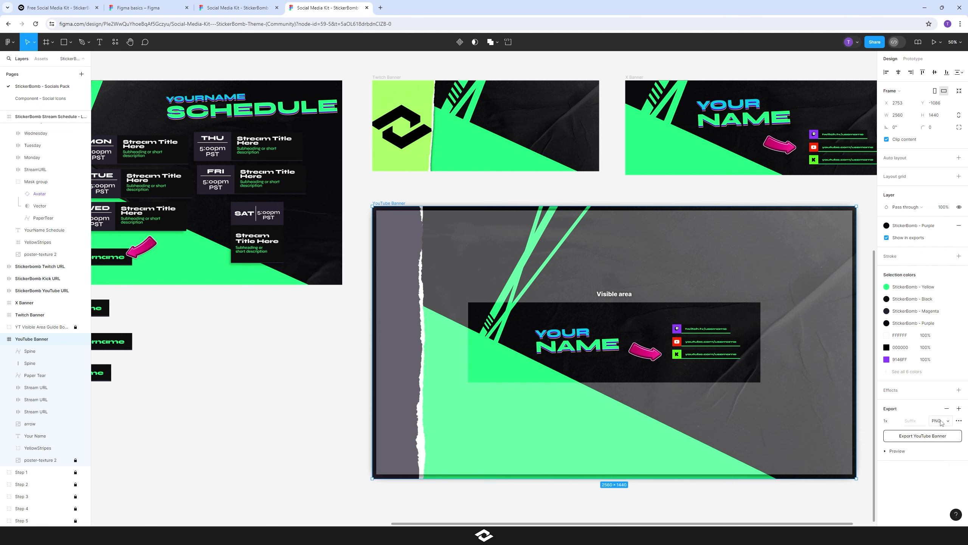
left_click(928, 437)
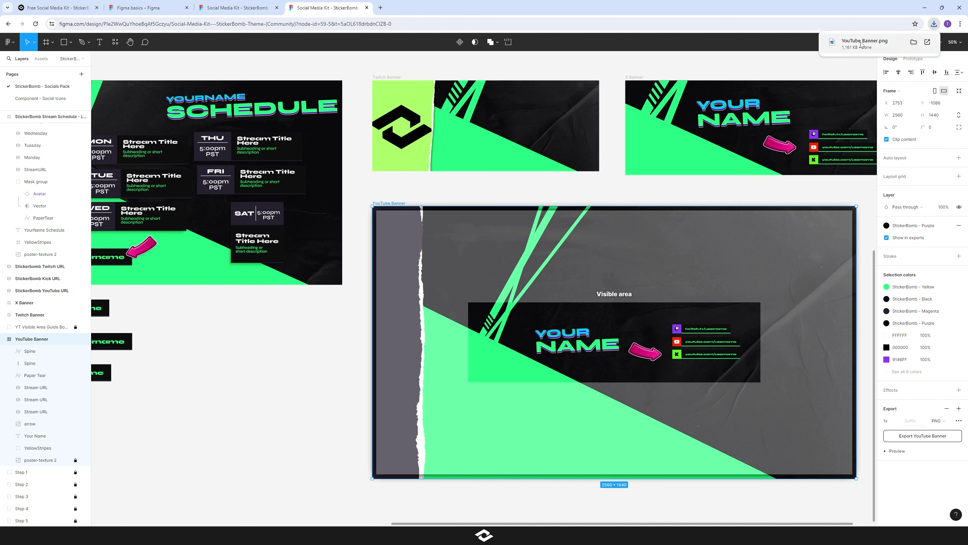
Dismiss the download notice, deselect the frame and open the main menu
key("Escape")
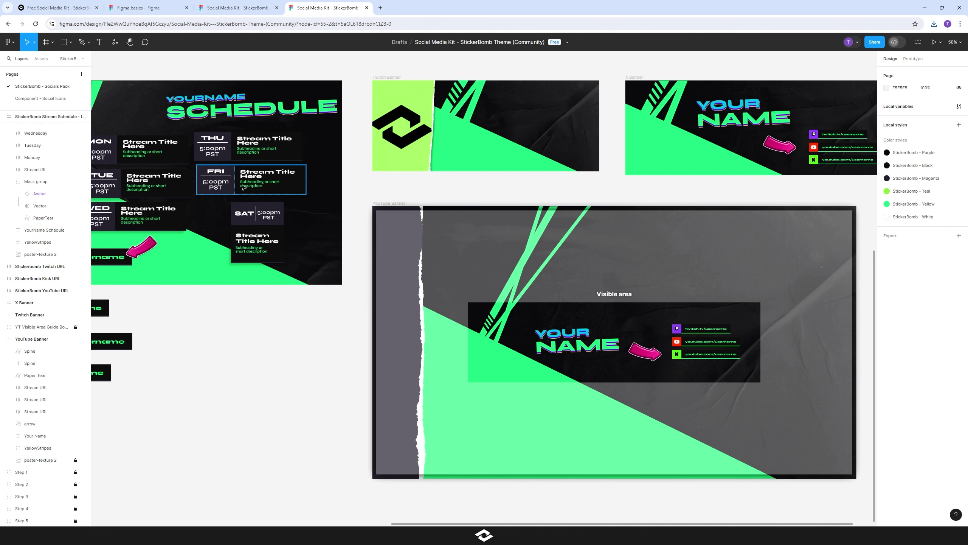
left_click(12, 43)
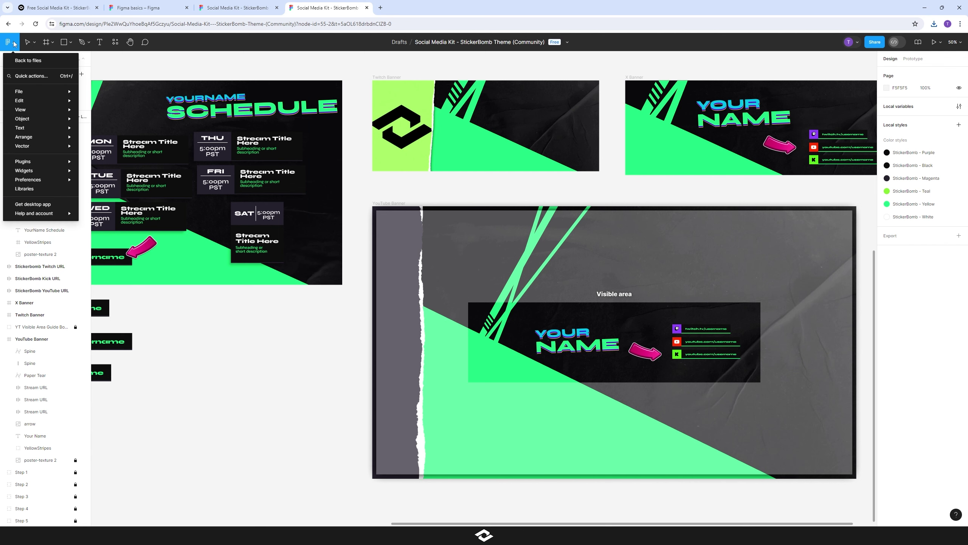
mouse_move(21, 92)
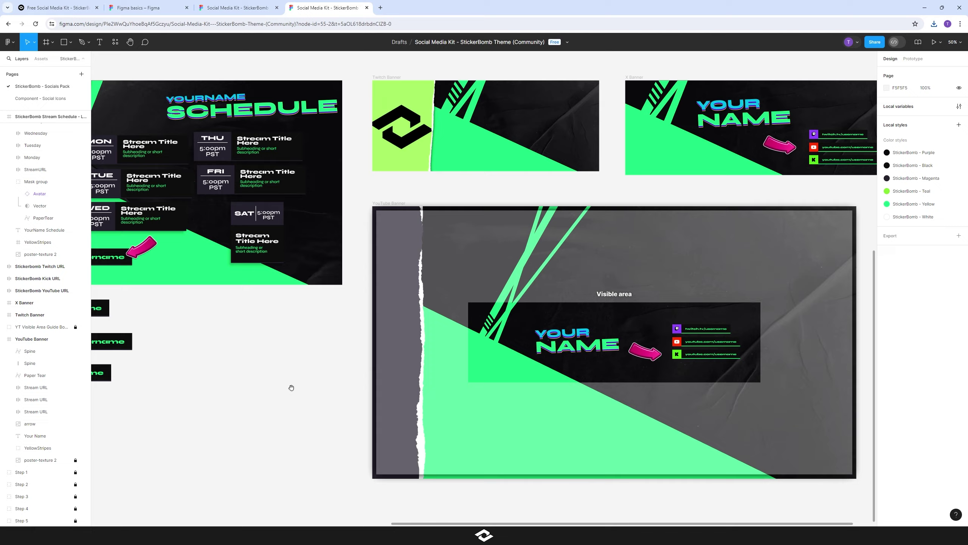
Scroll over the frames and try selecting the banners and schedules, then clear the selection
scroll(290, 385, "left", 5)
scroll(290, 385, "up", 2)
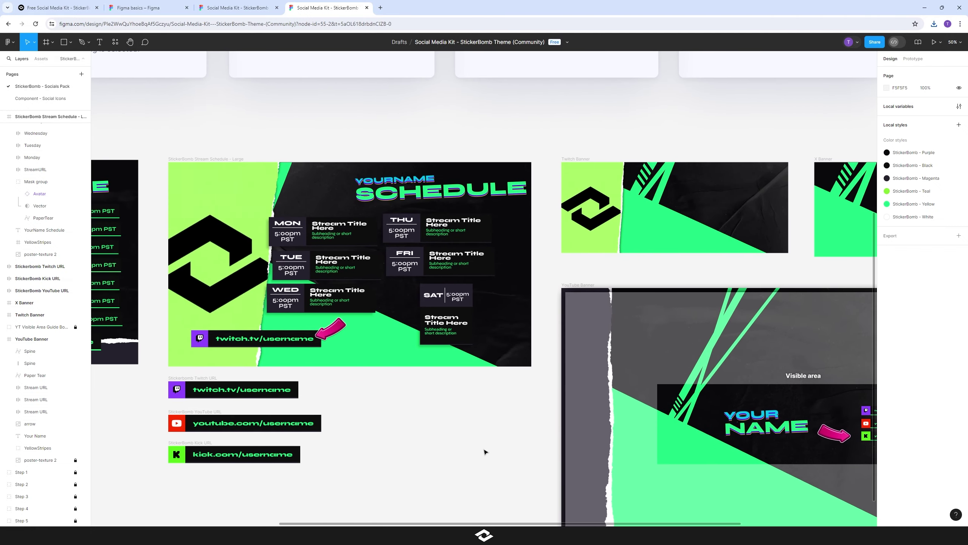
scroll(484, 452, "left", 4)
scroll(484, 452, "up", 2)
left_click(656, 318)
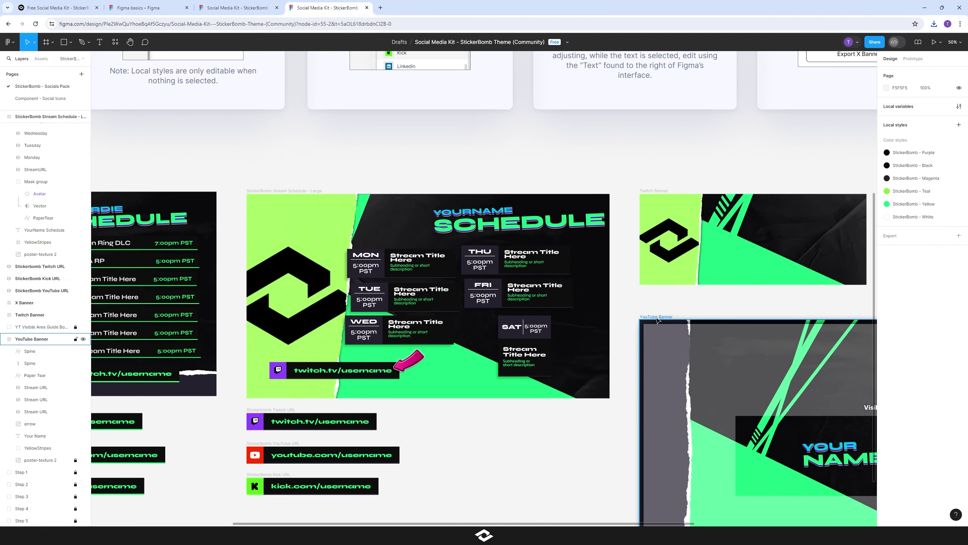
left_click(657, 191, "shift")
left_click(279, 192, "shift")
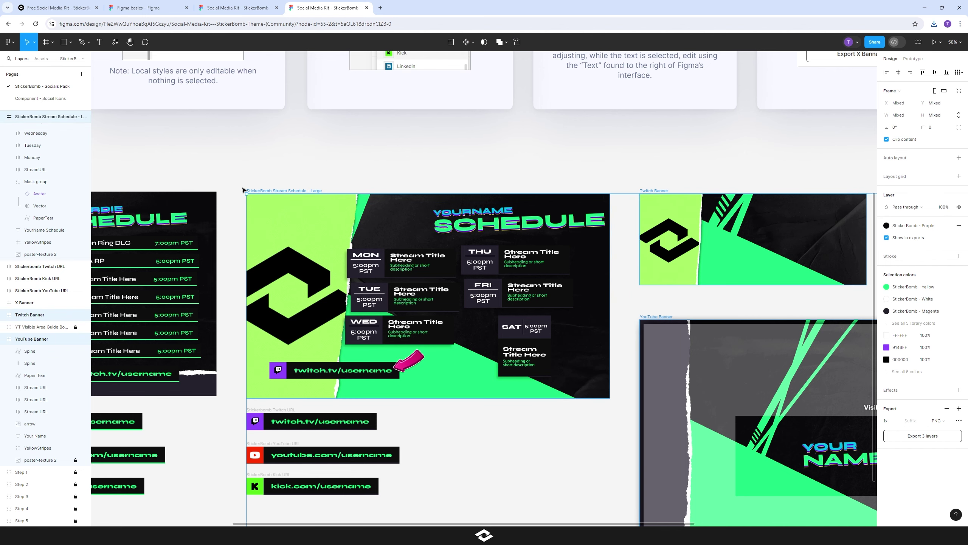
scroll(267, 179, "left", 8)
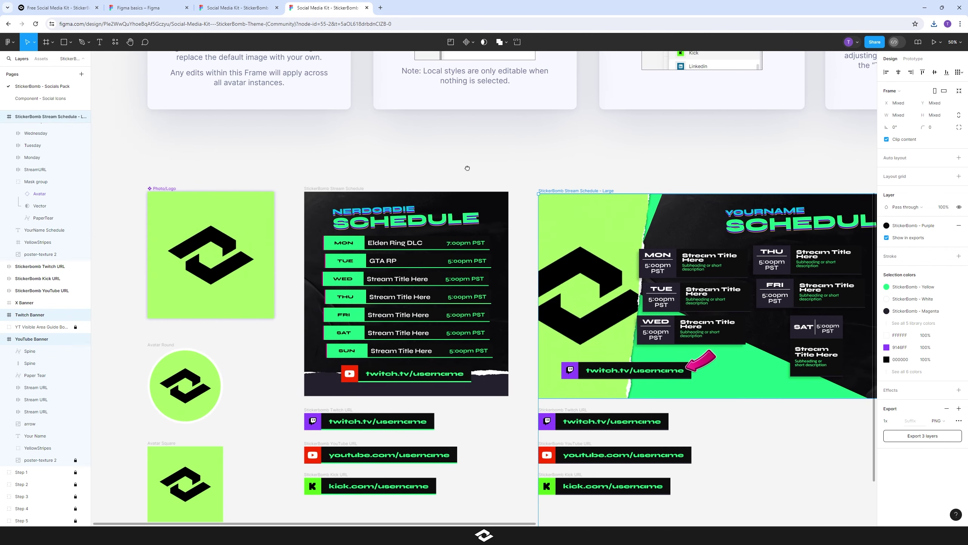
left_click(356, 189)
left_click(439, 168)
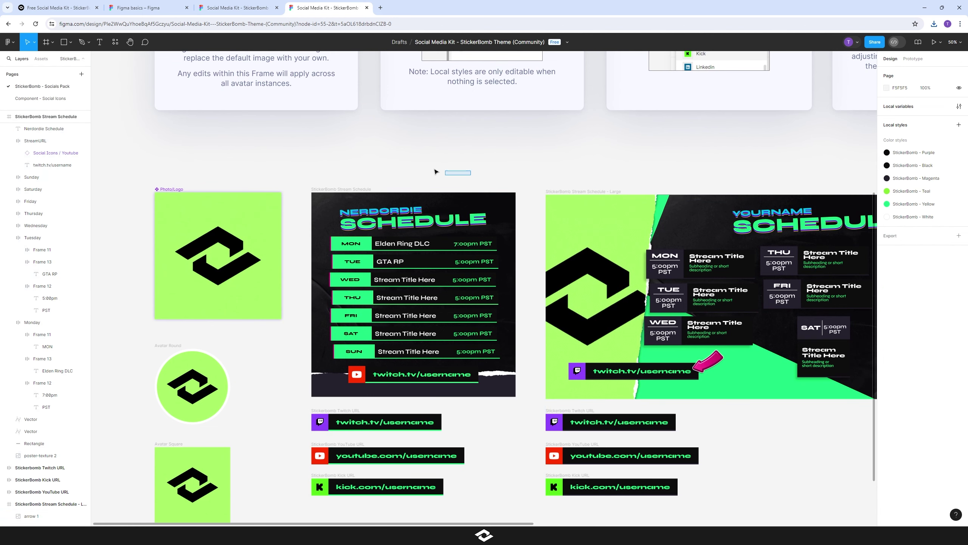
Select Stream Schedule, Stream Schedule - Large, Twitch Banner and YouTube Banner, and export all four as PNGs
left_click(514, 190)
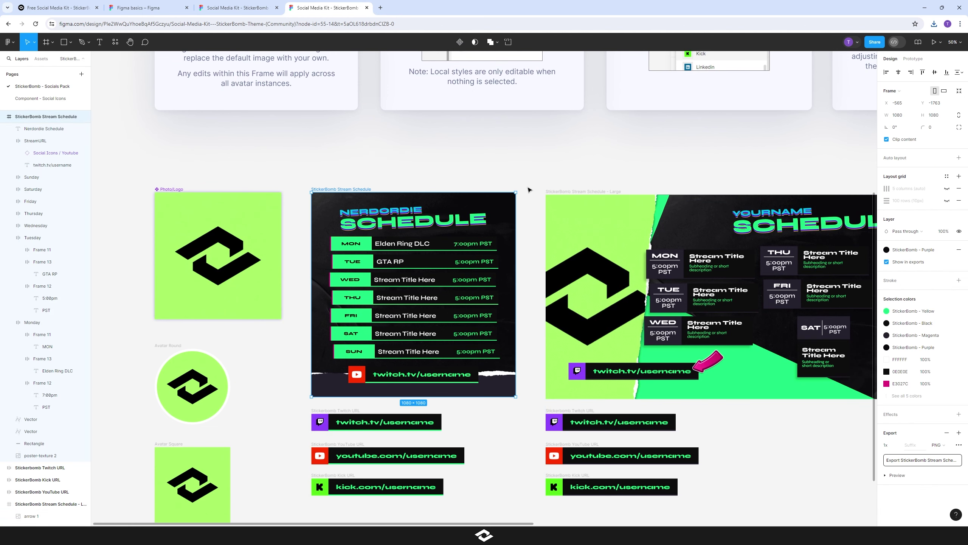
left_click(586, 190, "shift")
left_click_drag(728, 168, 482, 157)
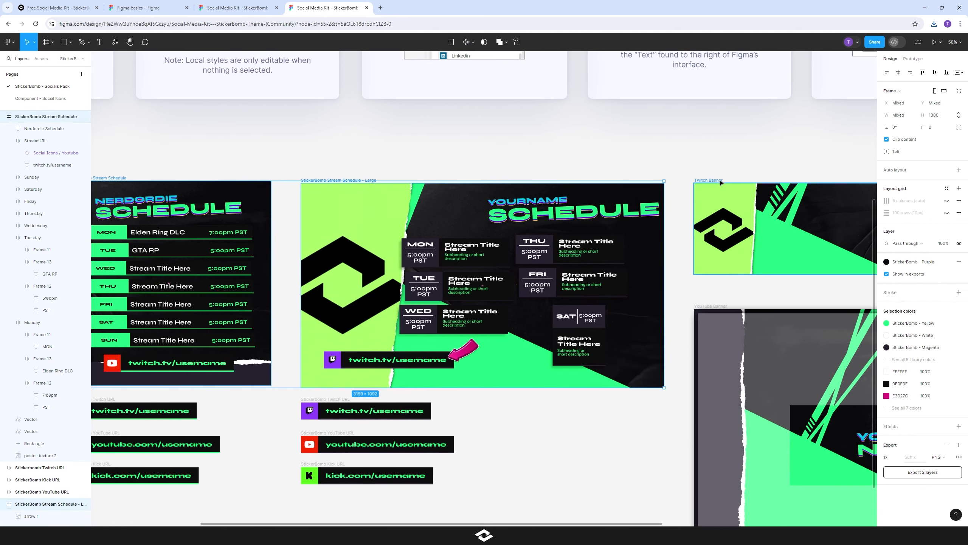
left_click(724, 217, "shift")
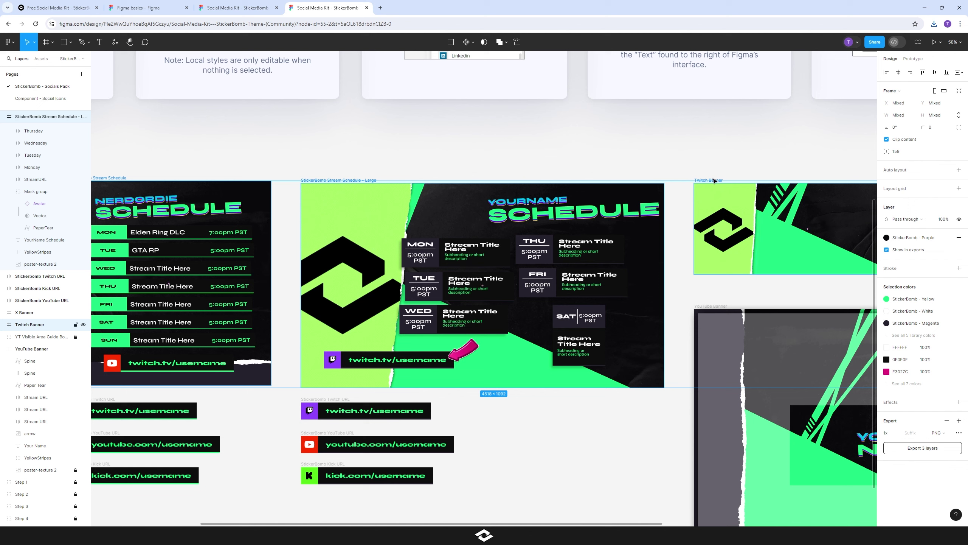
left_click(702, 313, "shift")
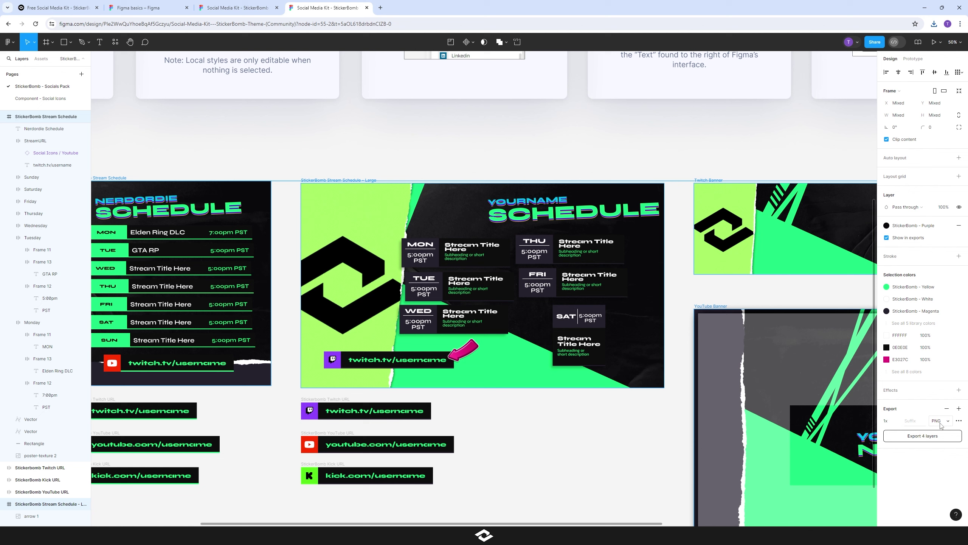
left_click(921, 438)
Return to Downloads and preview the exported YouTube Banner image
left_click_drag(365, 126, 420, 121)
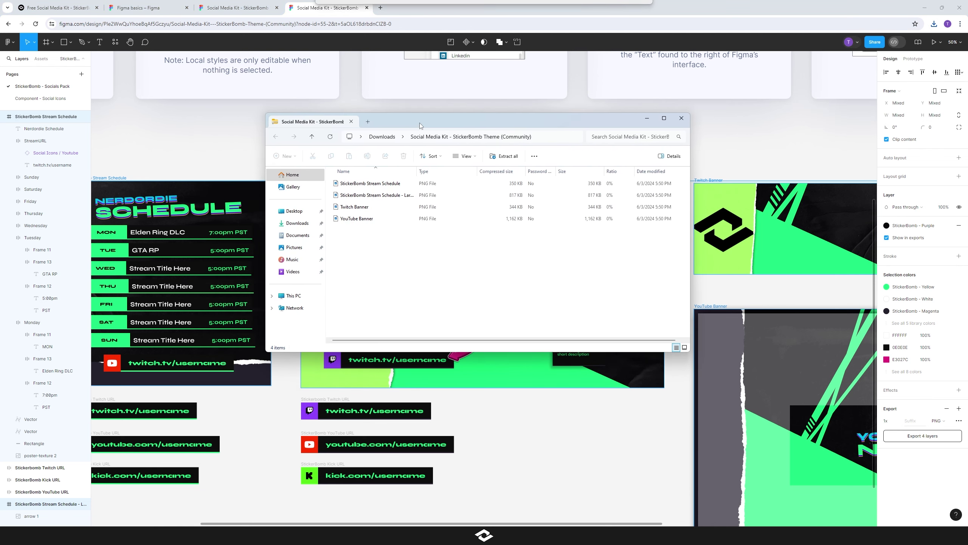
left_click(382, 136)
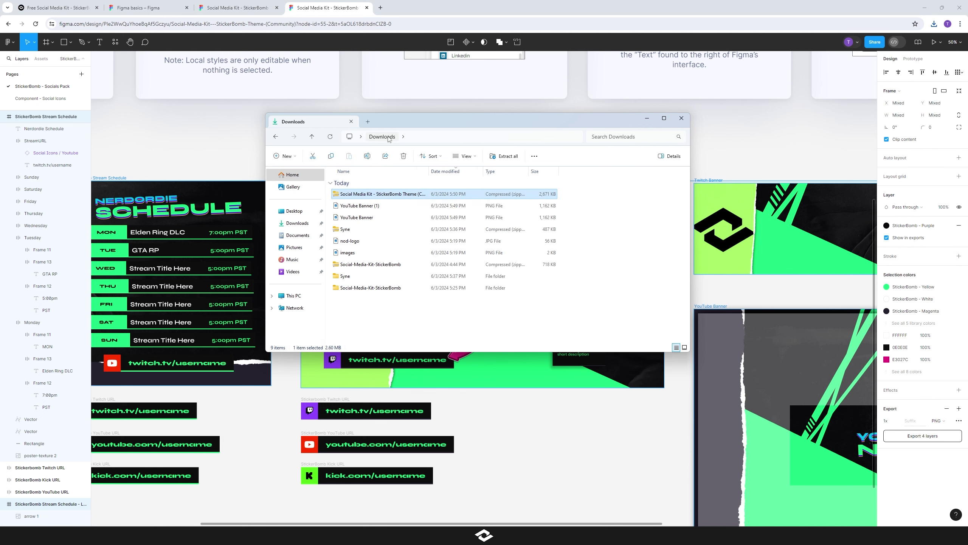
left_click_drag(424, 121, 419, 183)
double_click(352, 278)
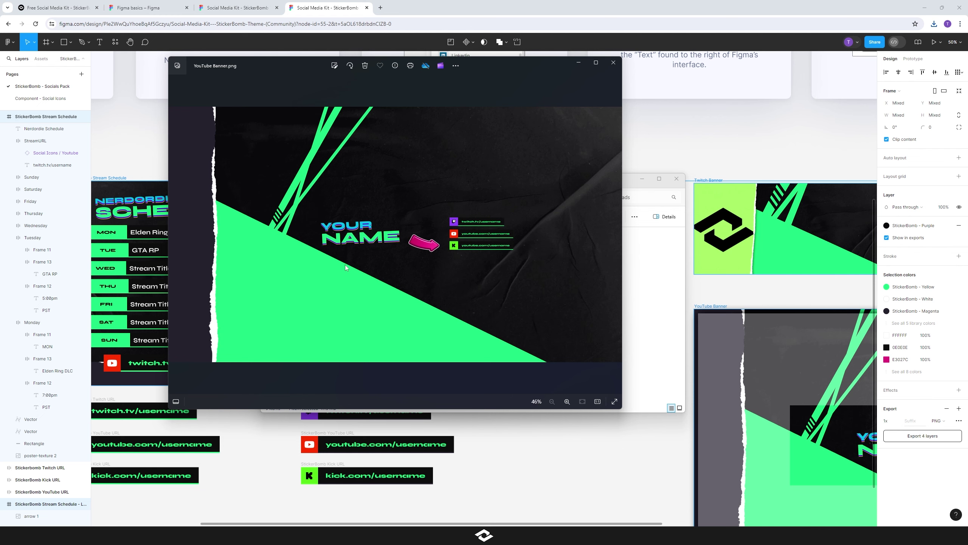
Bring Downloads forward and choose Extract All on the exported kit zip
left_click(644, 321)
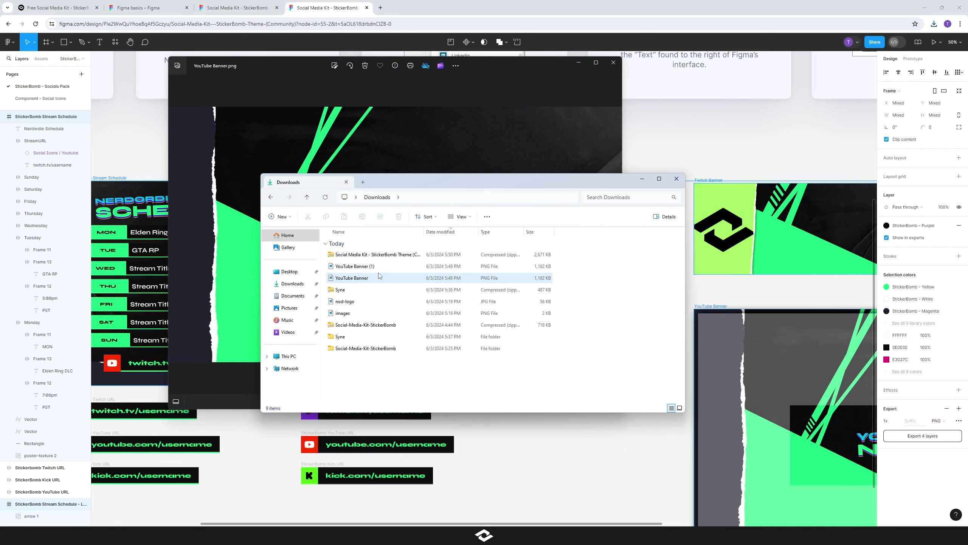
right_click(367, 256)
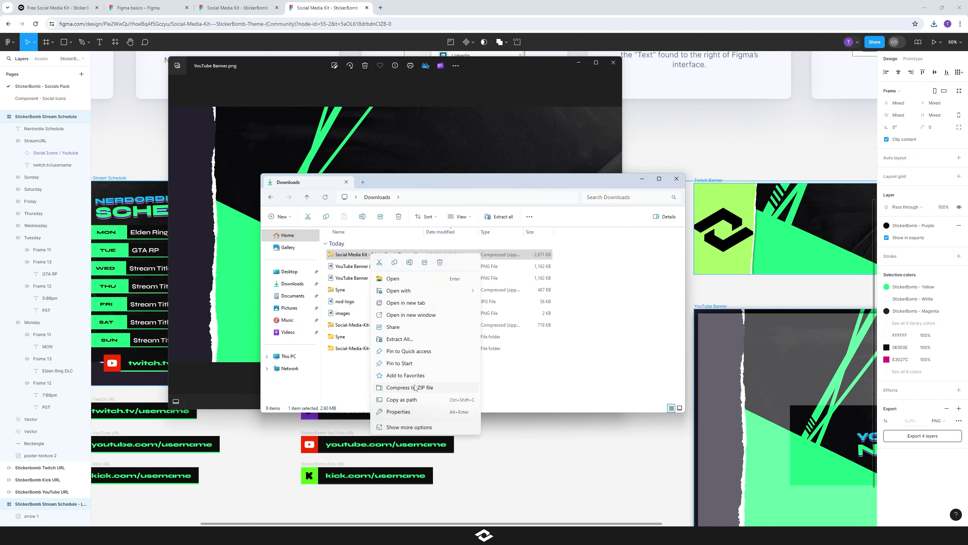
left_click(412, 341)
Confirm the extraction, open the Stream Schedule PNG and close the YouTube Banner preview
key("Escape")
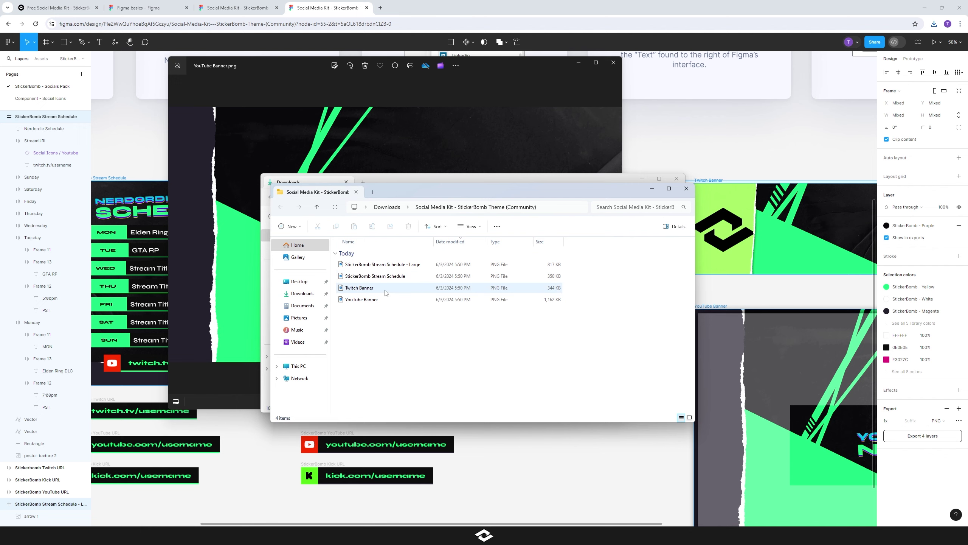
double_click(382, 276)
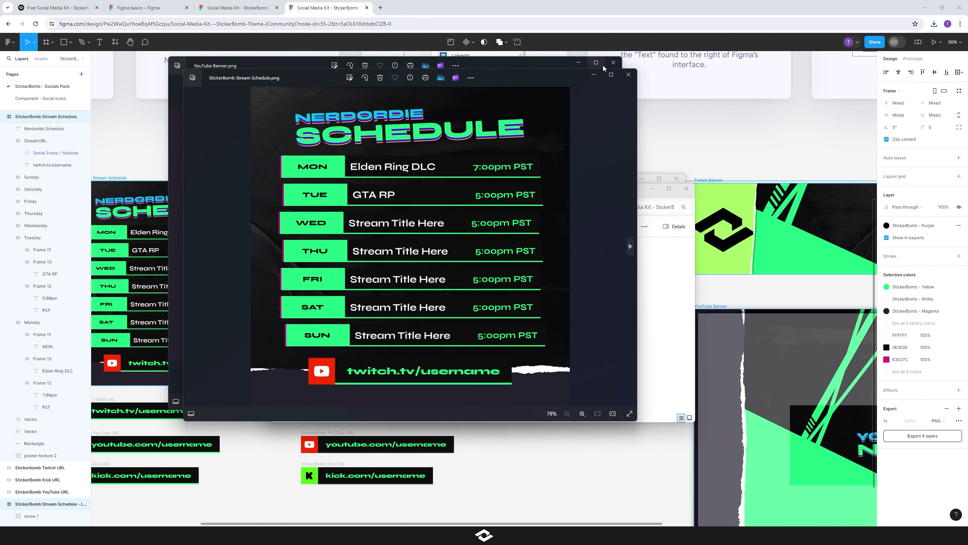
left_click(614, 62)
left_click_drag(587, 76, 452, 87)
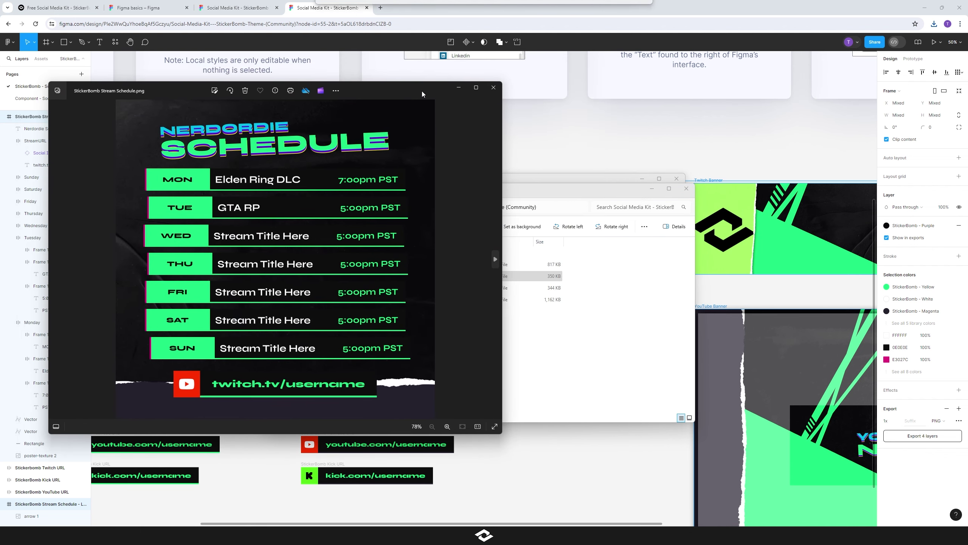
Open the Twitch Banner PNG, then close it and the Stream Schedule preview
left_click(568, 346)
double_click(422, 287)
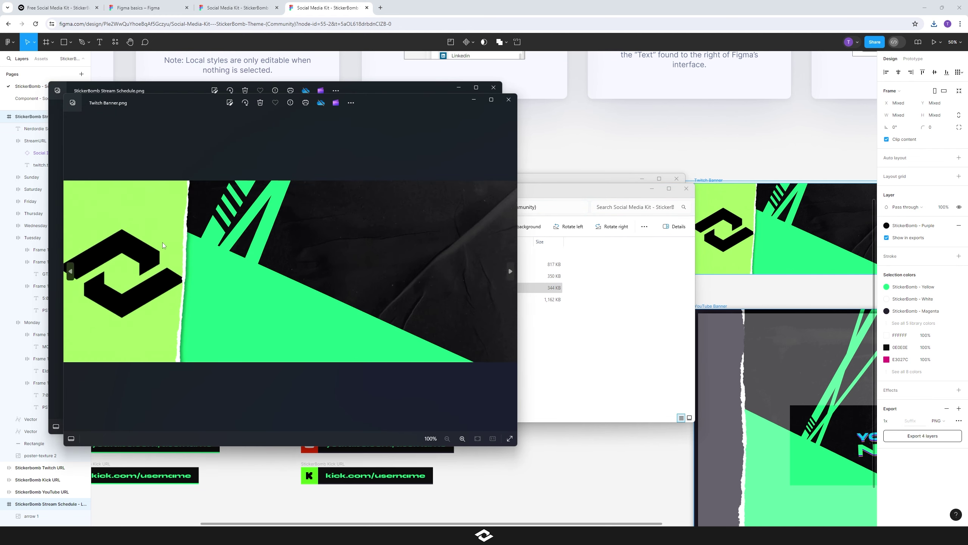
left_click(509, 99)
left_click(493, 87)
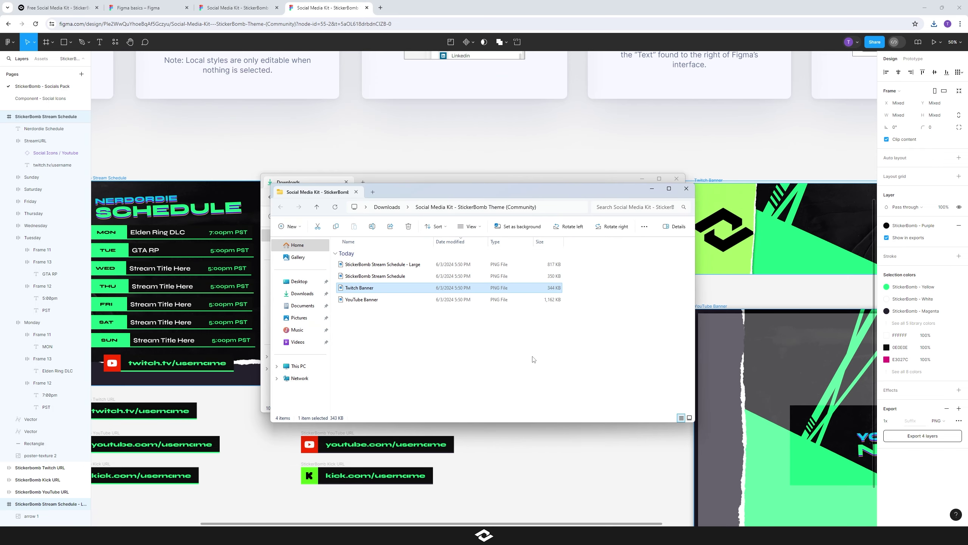
Open the large stream schedule PNG in Photos, then close it
left_click(533, 359)
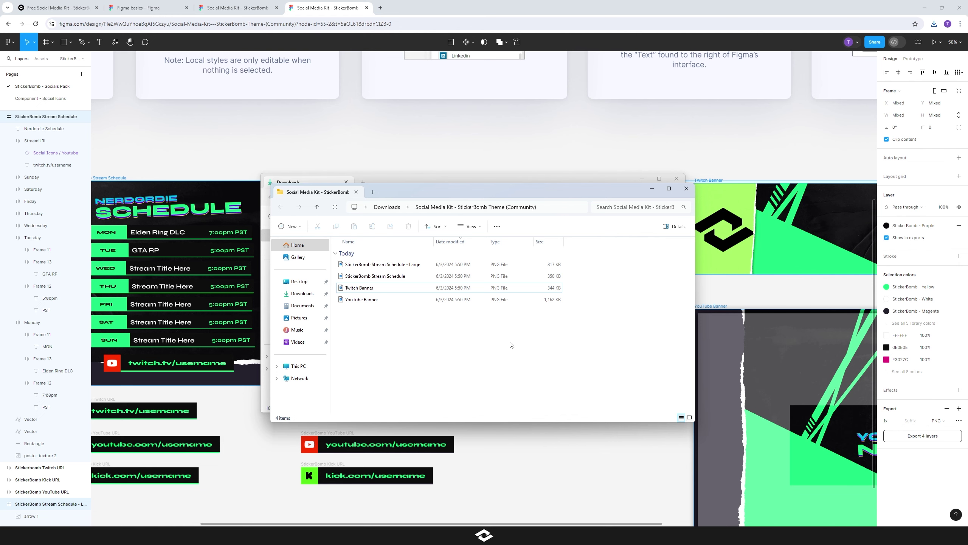
double_click(392, 269)
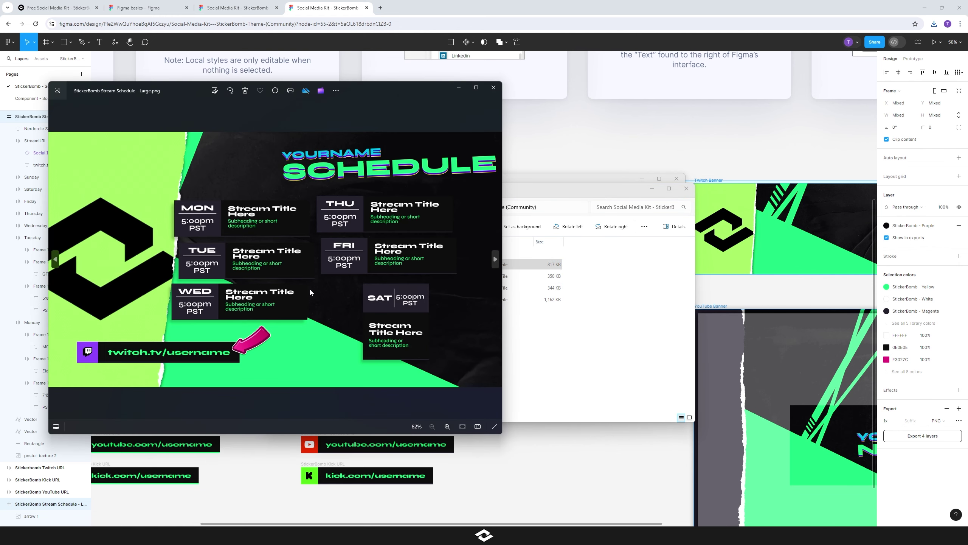
left_click(493, 88)
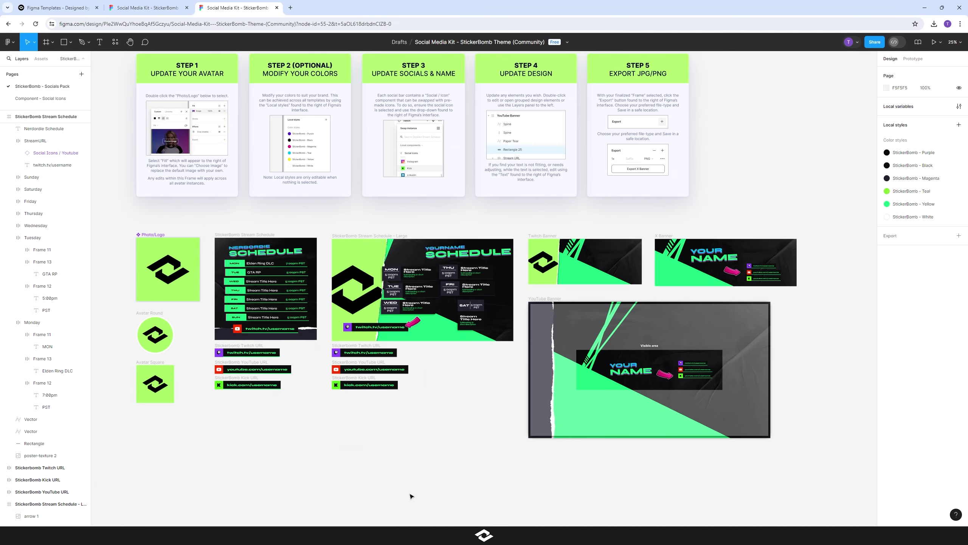
Switch to the first browser tab showing the nerdordie.com Figma Templates page
left_click(39, 4)
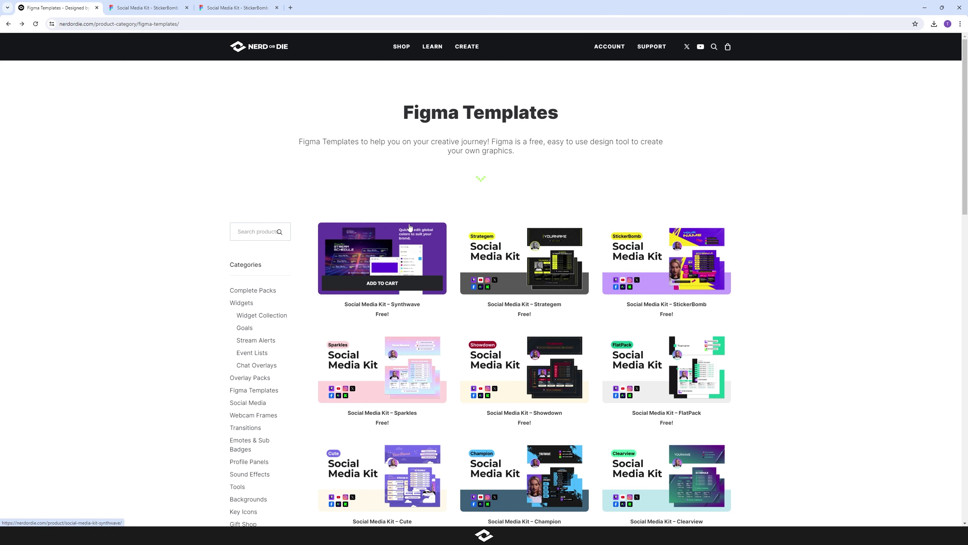
Go to SHOP, find Featured Stream Packs and open Sticker Bomb – Stream Pack ($30.00)
left_click(401, 47)
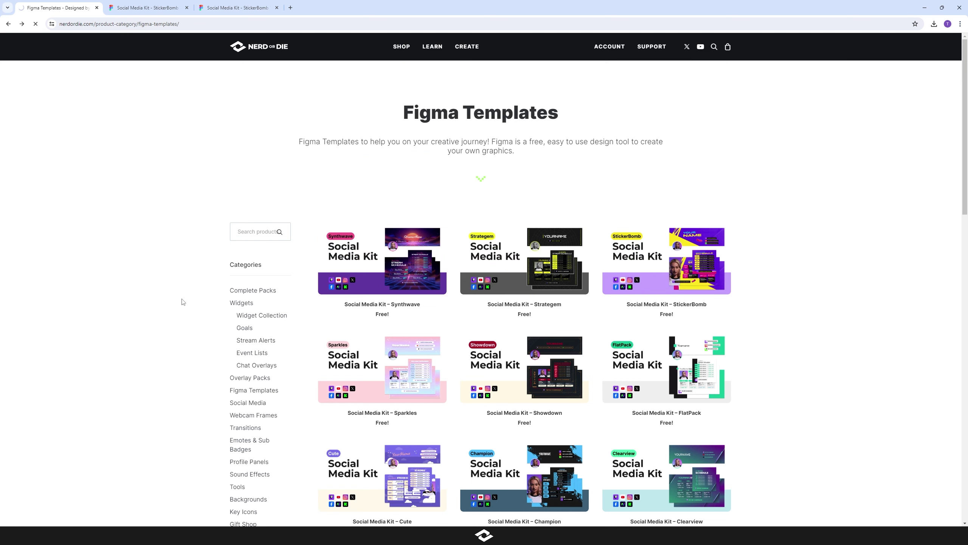
scroll(182, 302, "down", 6)
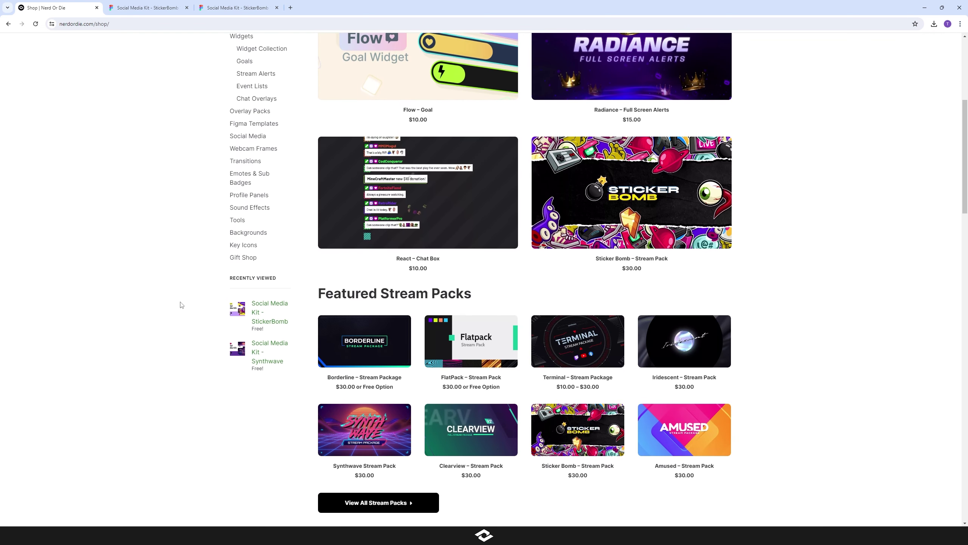
scroll(181, 305, "down", 3)
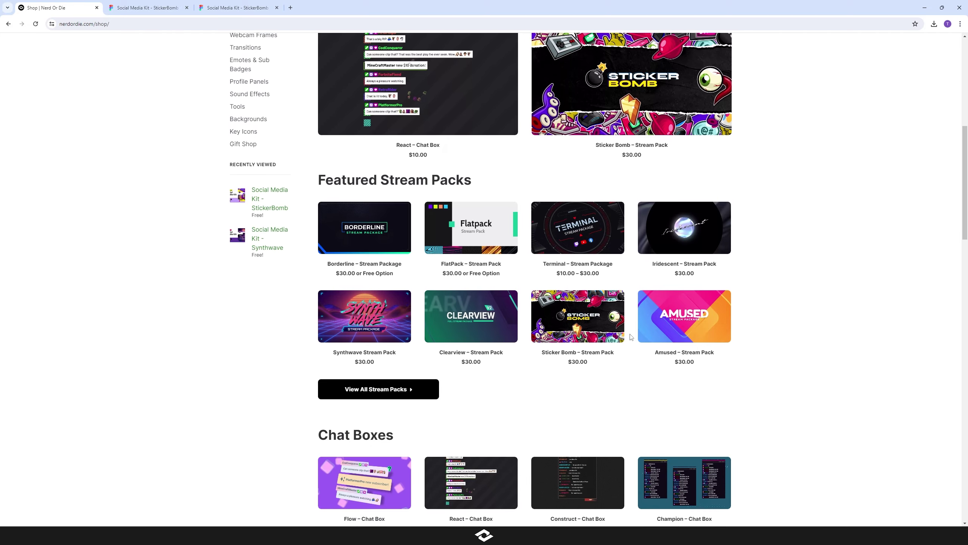
left_click(606, 316)
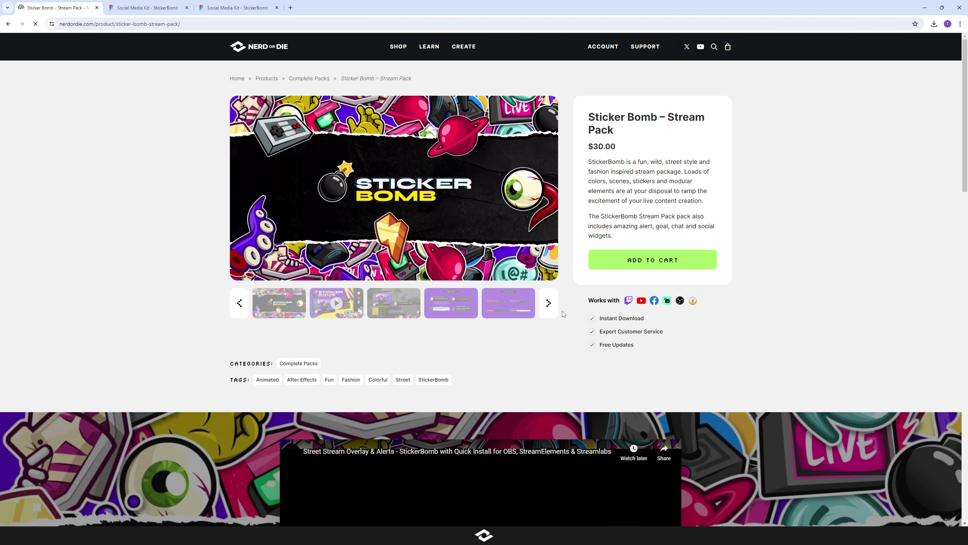
scroll(763, 349, "down", 3)
scroll(755, 357, "up", 3)
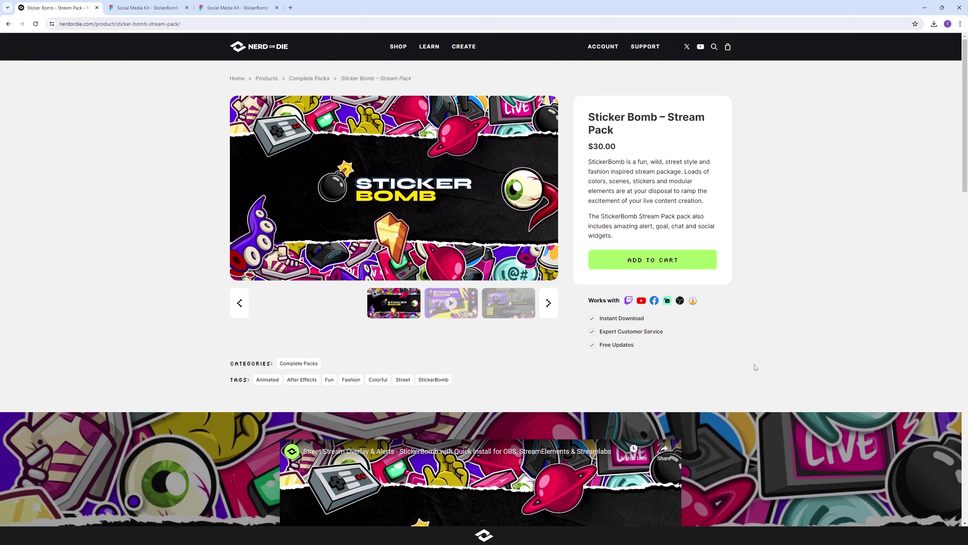